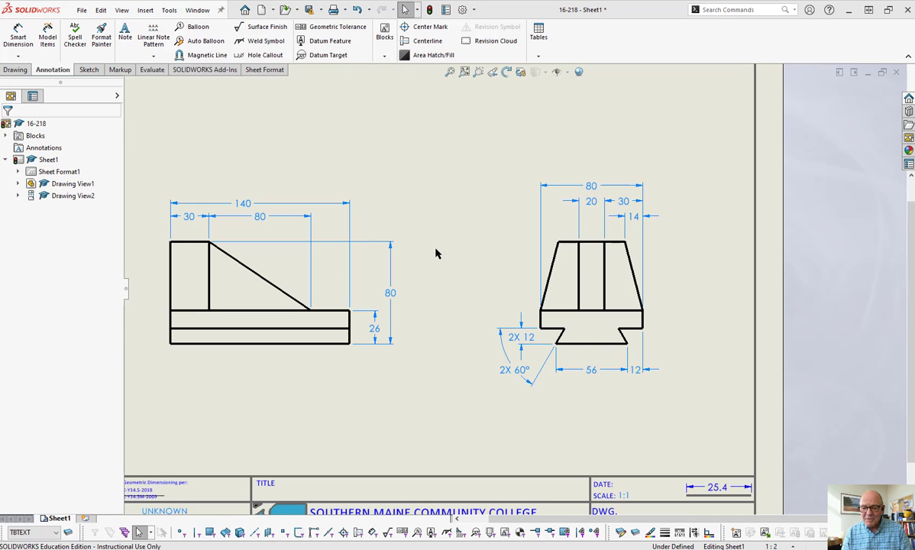
Pan the sheet to recentre both dimensioned part views
mouse_move(430, 160)
middle_down()
mouse_move(482, 178)
mouse_move(466, 185)
middle_up()
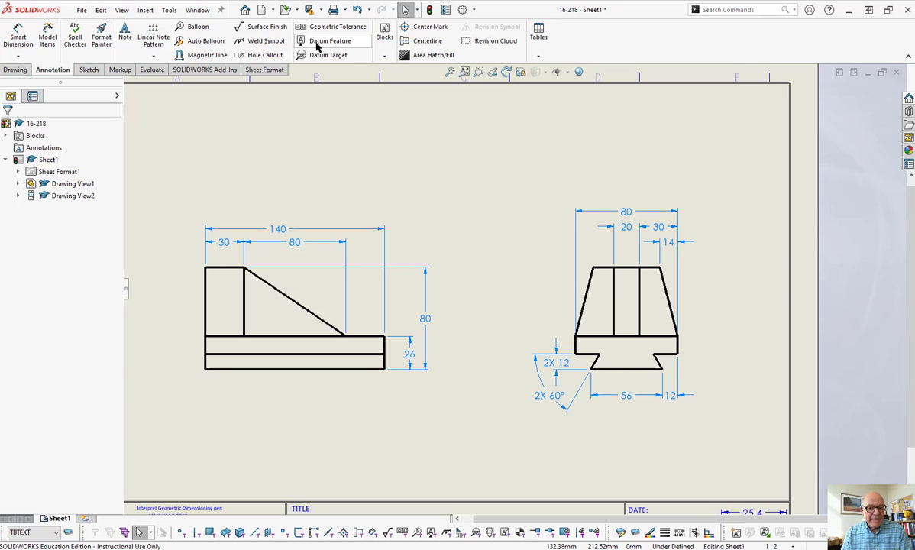
Attach an angularity 0.01 frame to datum A on the dovetail edge, placed below-left of the part
click(305, 29)
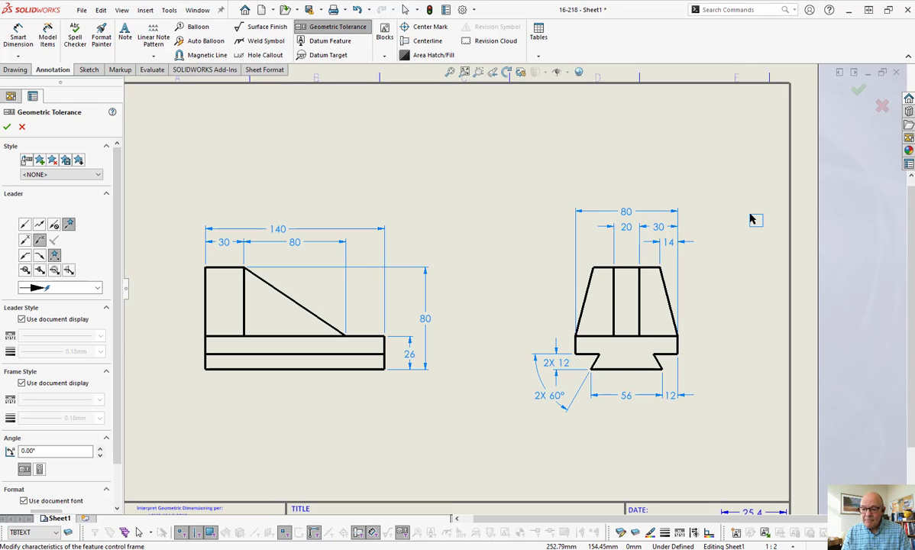
scroll(592, 355, down, 3)
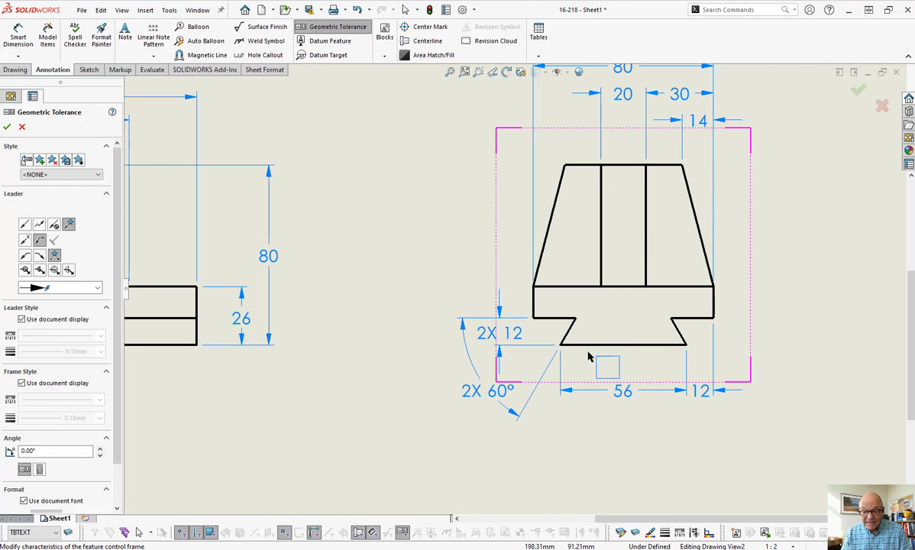
scroll(581, 347, down, 2)
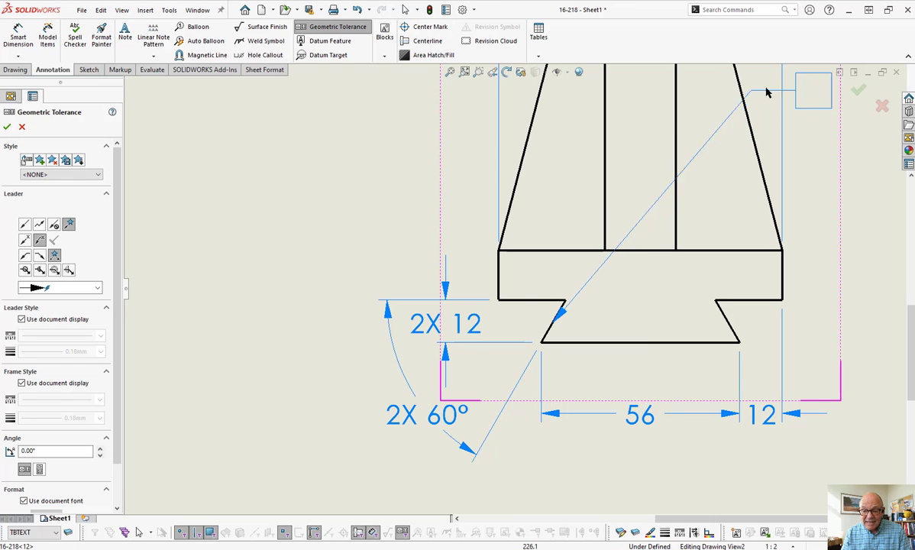
click(554, 328)
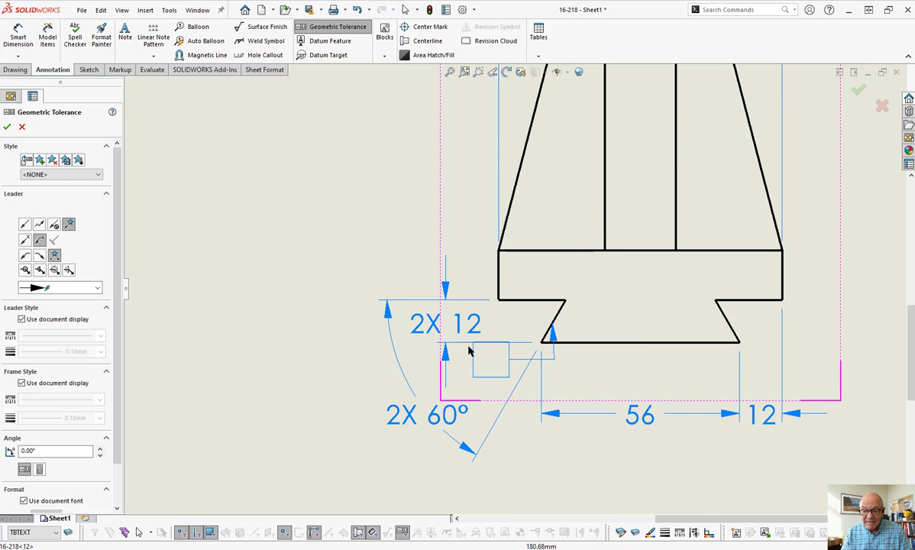
click(316, 373)
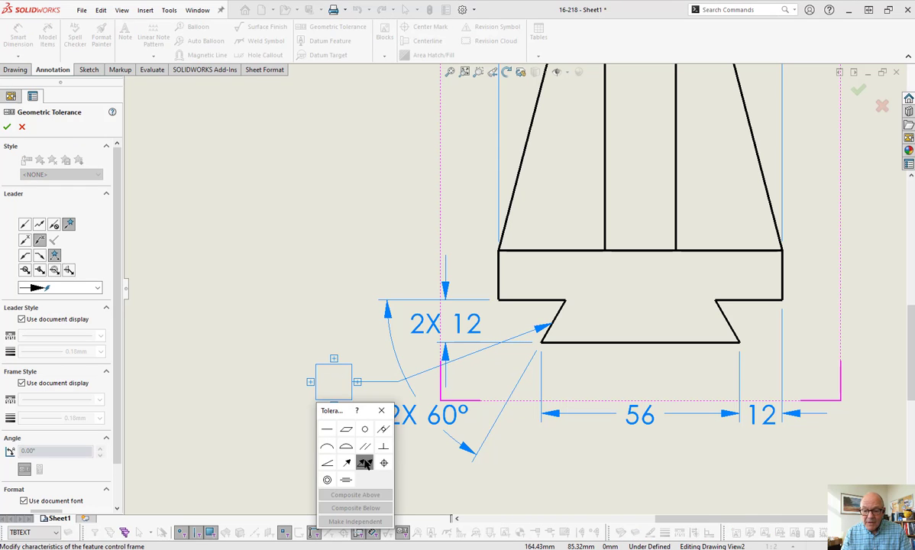
click(328, 464)
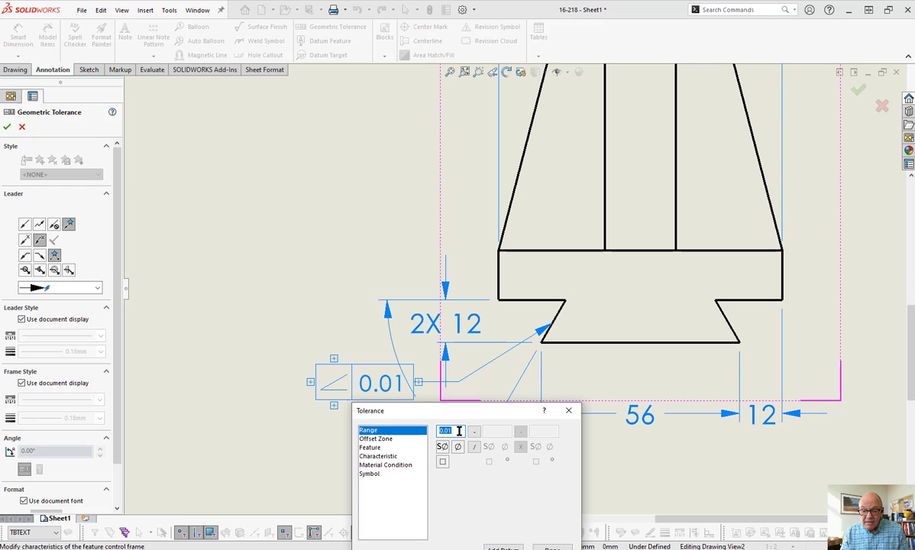
drag(486, 410, 486, 357)
click(502, 497)
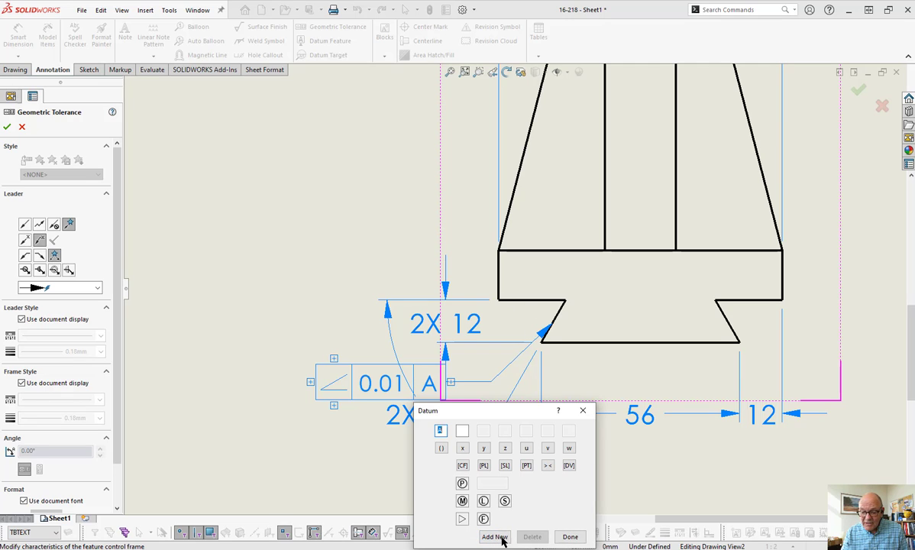
click(570, 536)
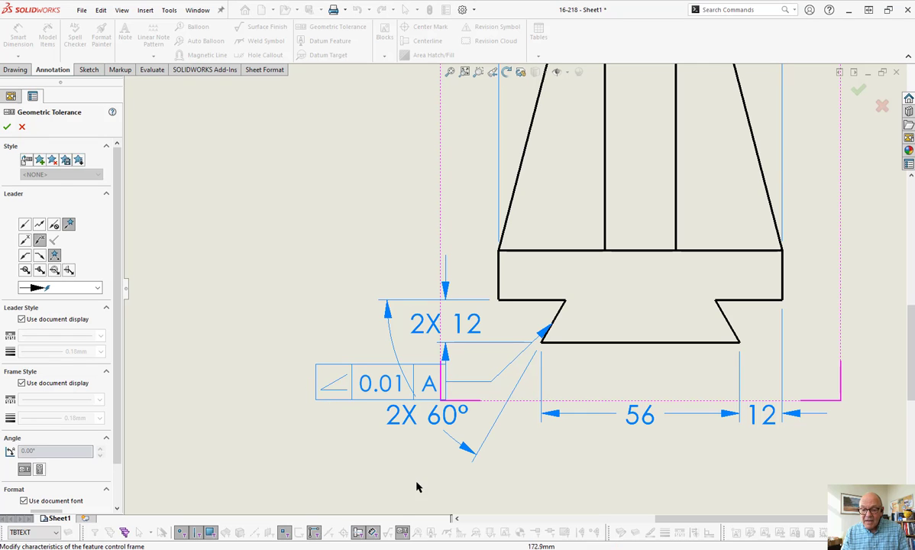
key(Escape)
drag(321, 402, 399, 473)
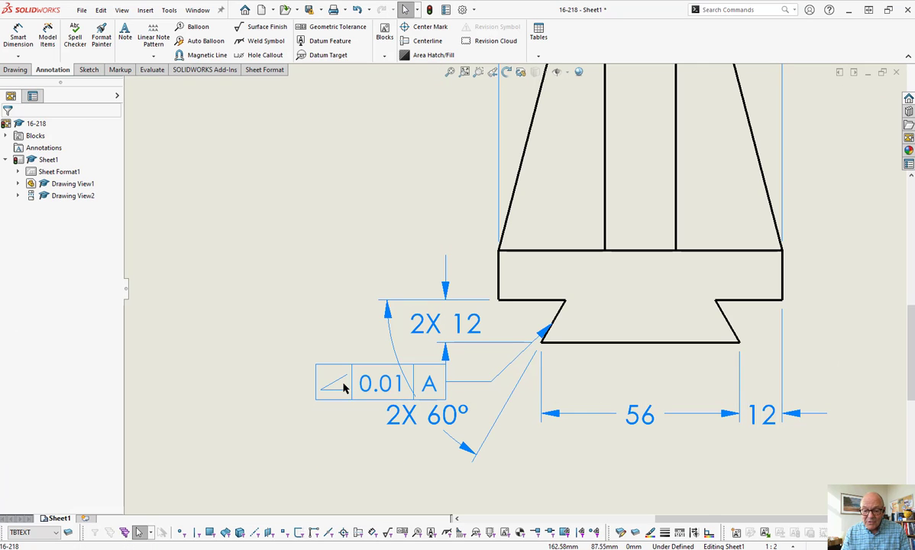
Move the angularity frame below the 60° dimension and reattach its leader to the 60° extension line
drag(345, 384, 597, 481)
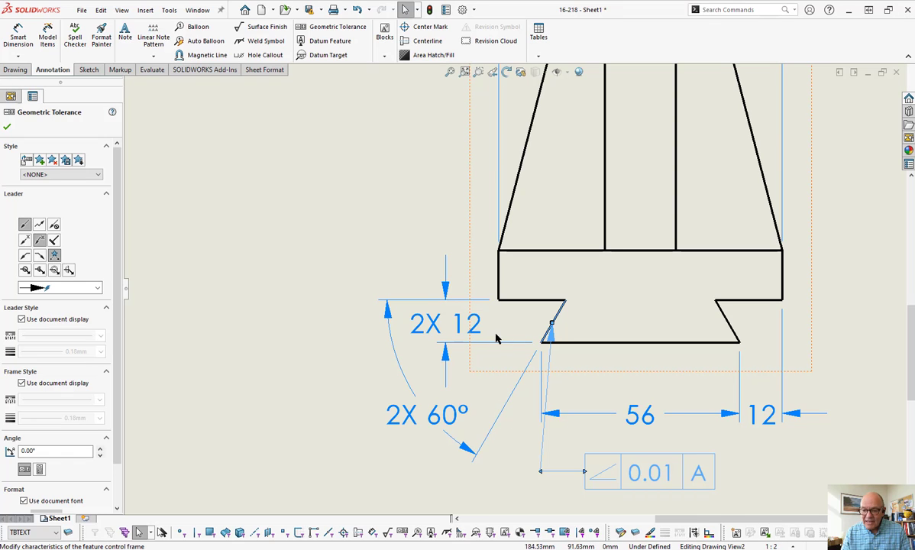
drag(551, 327, 512, 400)
click(504, 462)
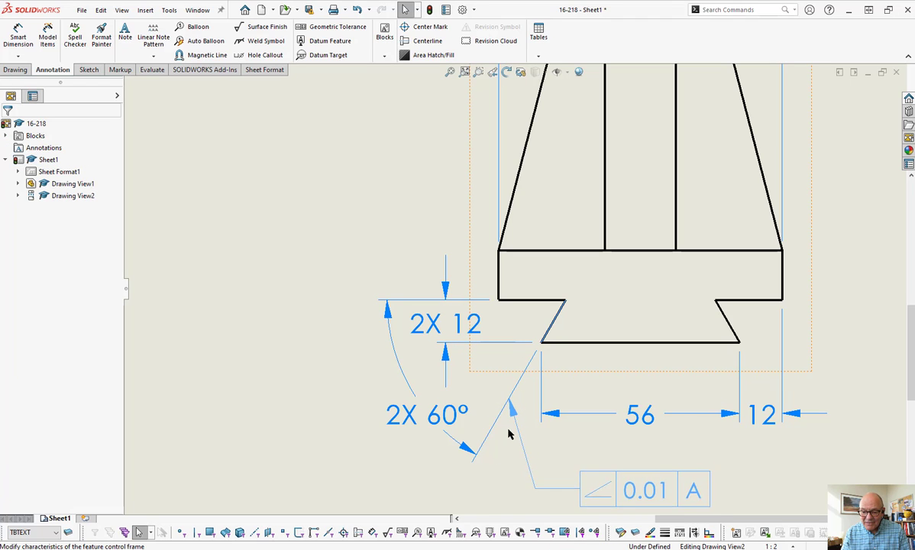
click(514, 413)
click(554, 391)
click(669, 511)
ctrl+middle_drag(744, 427, 711, 378)
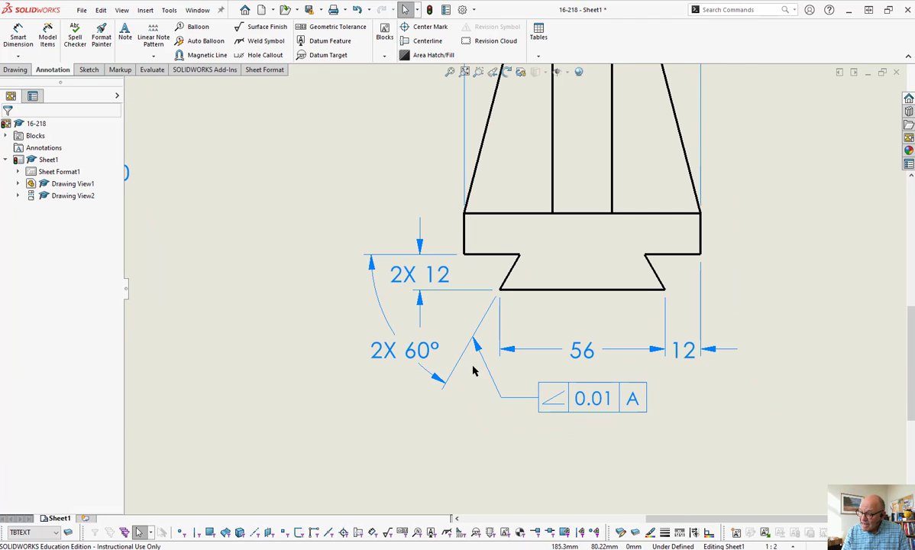
Add a flatness row with 0.005 tolerance beneath the angularity 0.01 A row
click(606, 407)
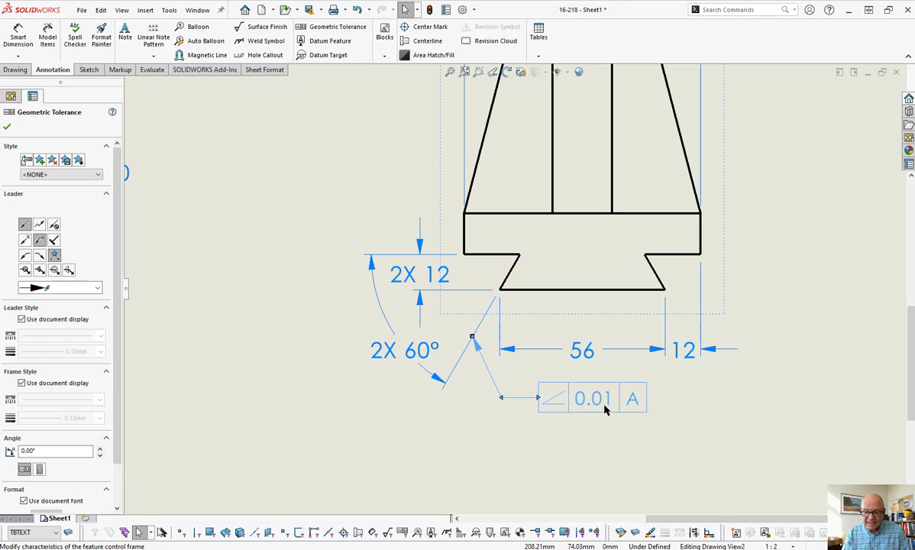
double_click(612, 401)
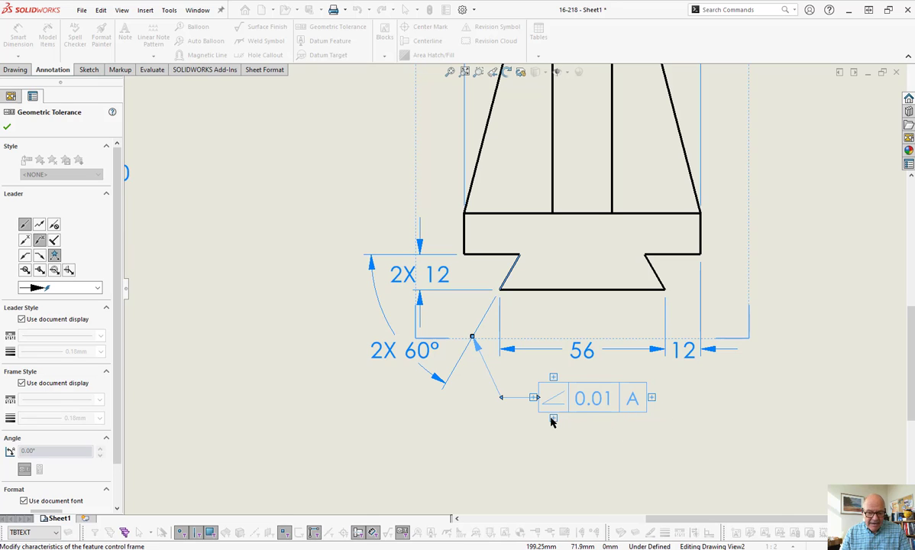
click(554, 419)
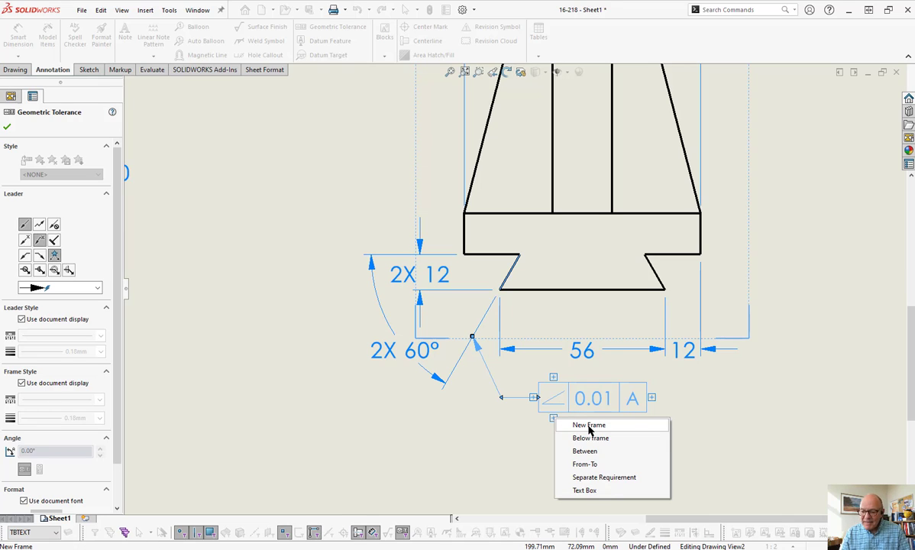
click(589, 426)
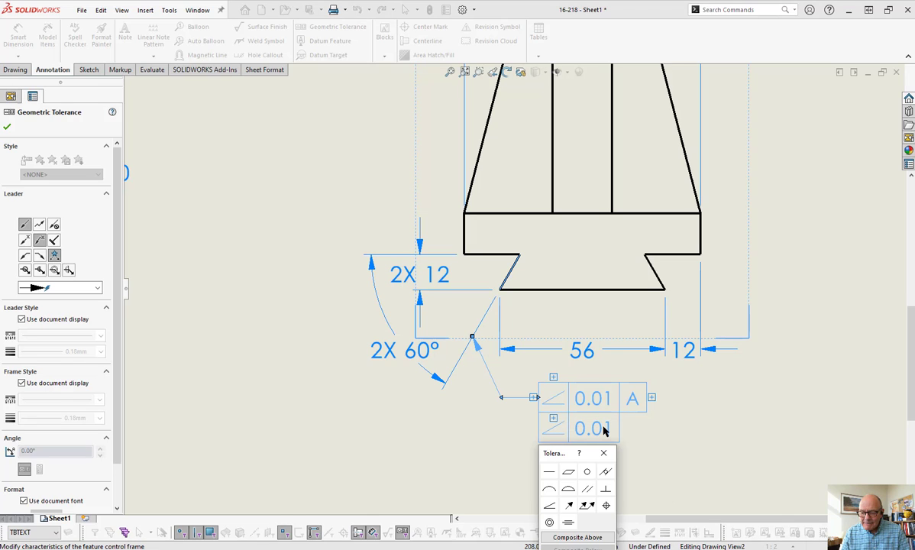
click(568, 472)
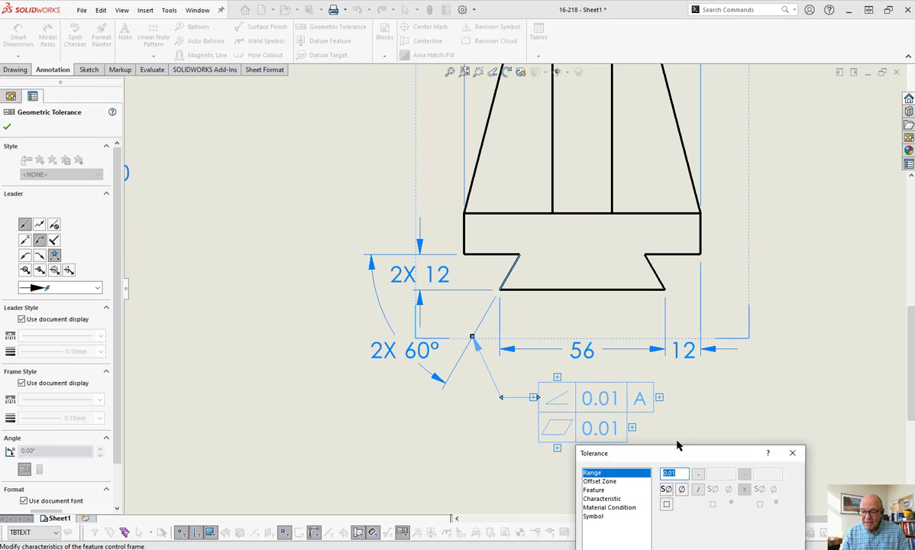
text(.0)
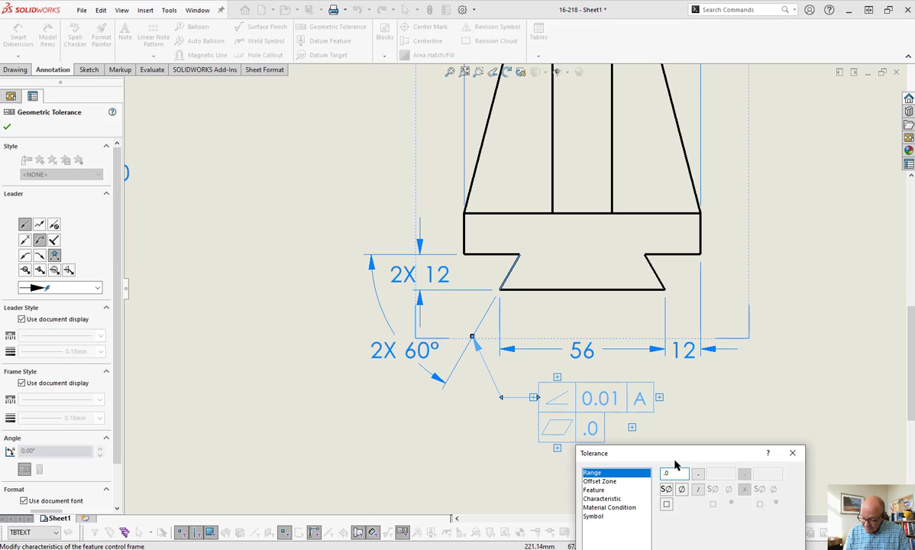
text(05)
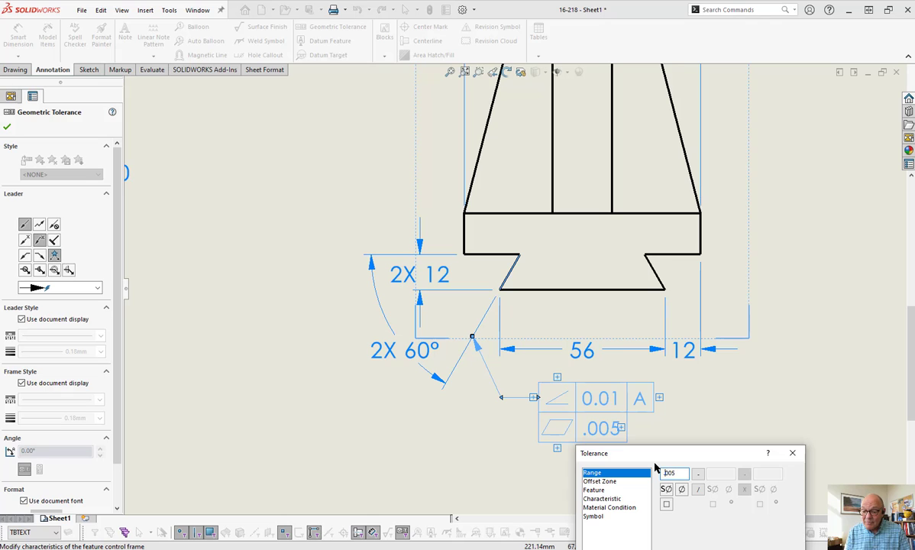
click(586, 433)
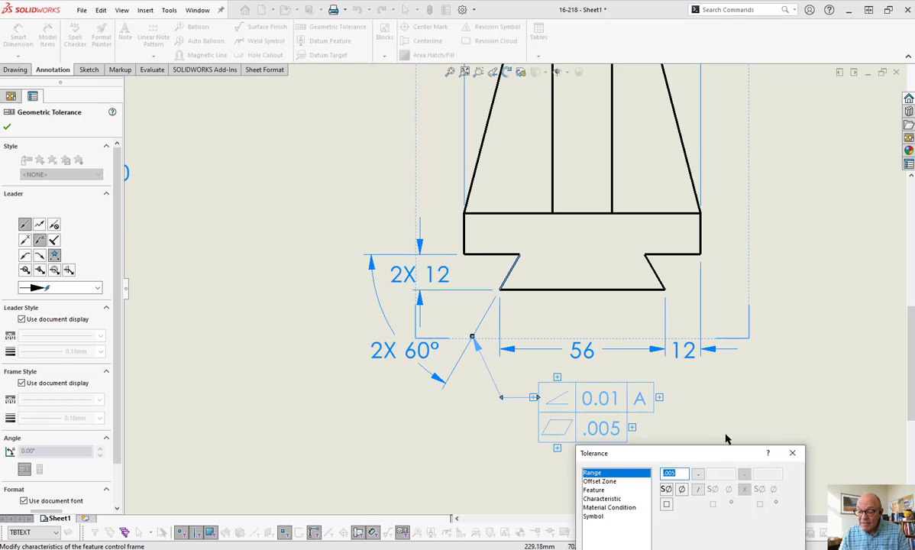
text(0.005)
click(761, 403)
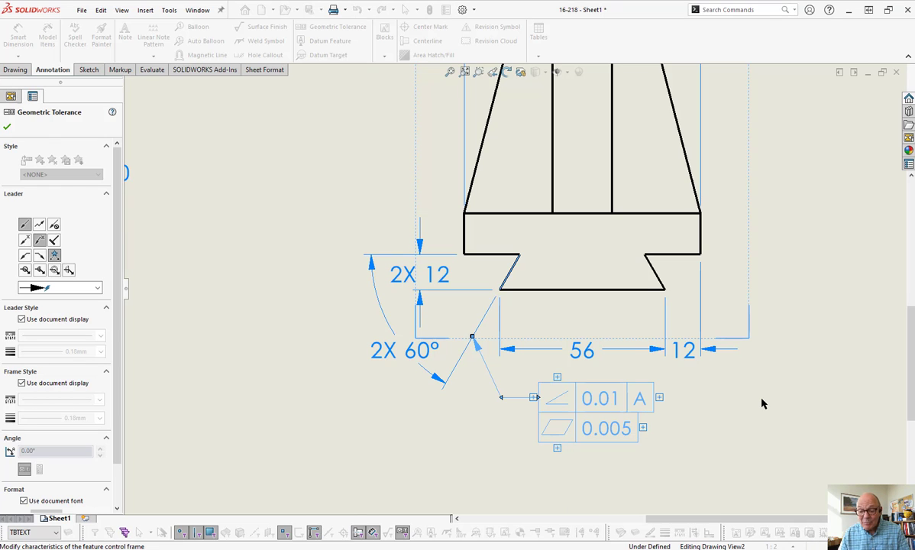
key(Escape)
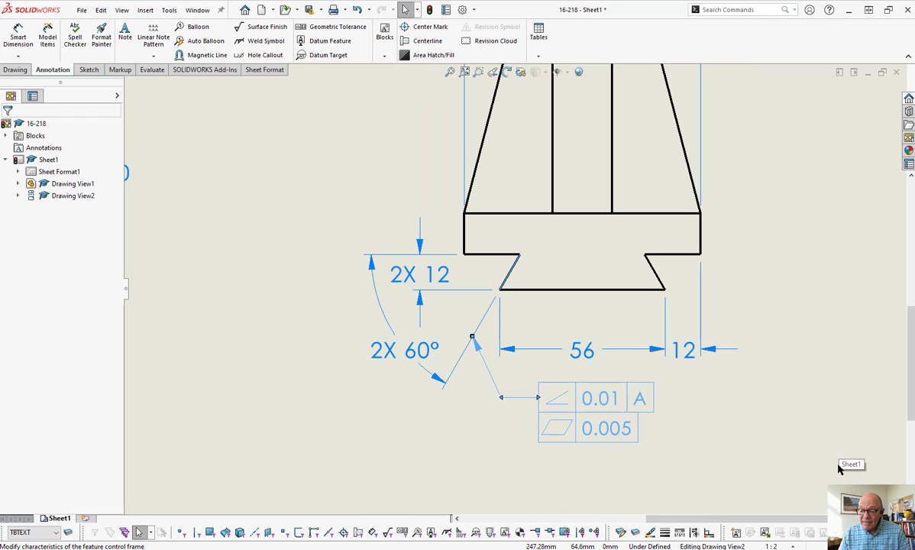
Revise the frame to angularity 0.02 to datum A and flatness 0.01
click(613, 399)
click(614, 401)
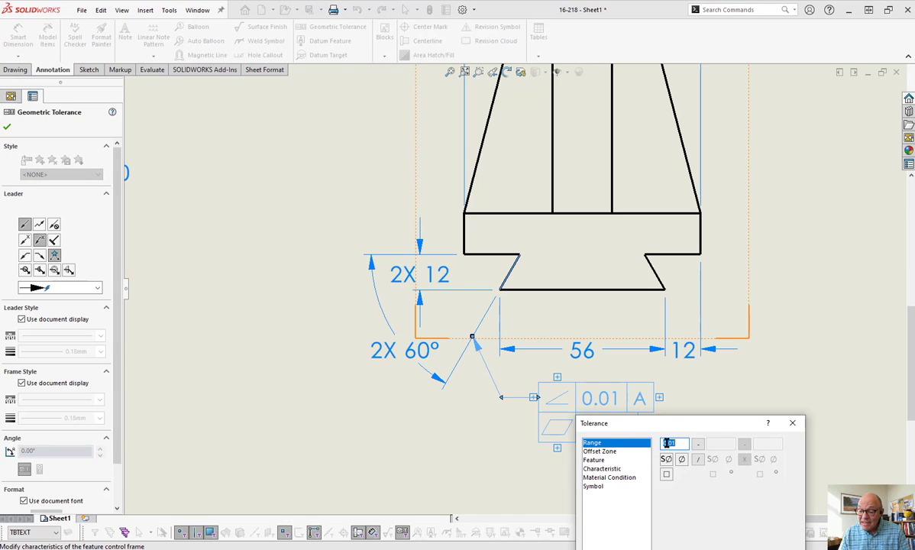
key(BackSpace)
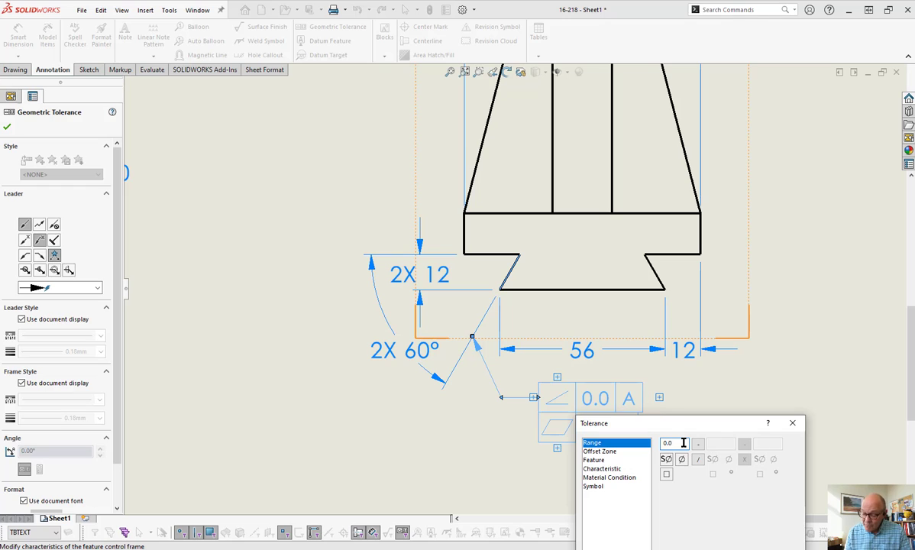
text(2)
click(860, 363)
click(630, 433)
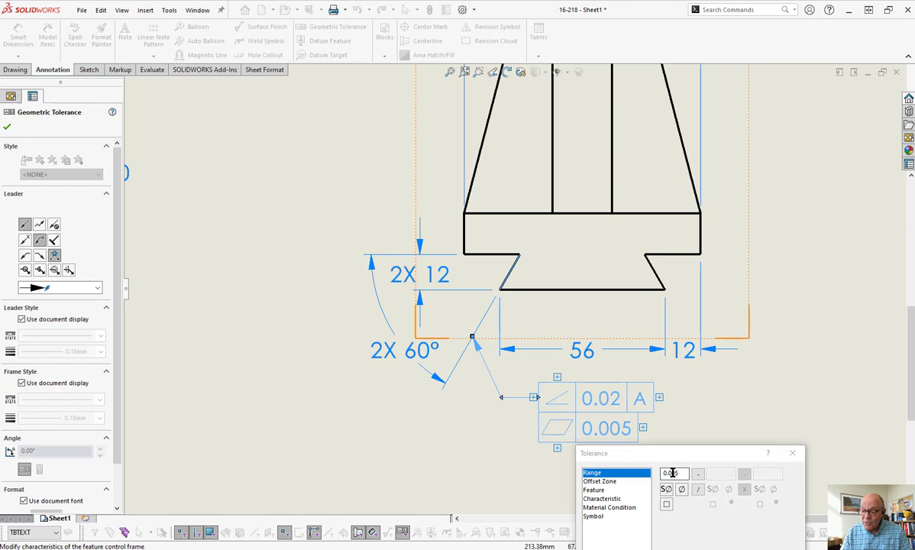
key(BackSpace)
key(BackSpace)
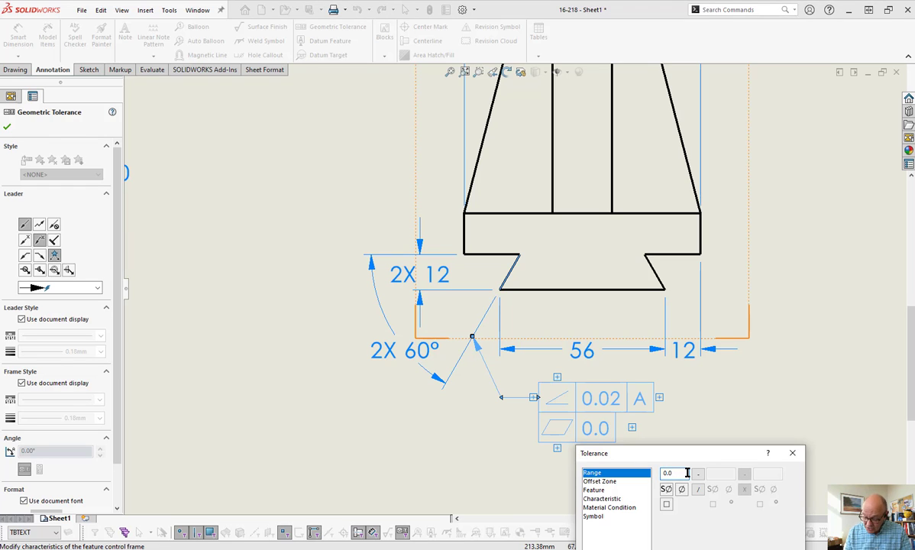
text(1)
click(844, 363)
key(Escape)
click(241, 395)
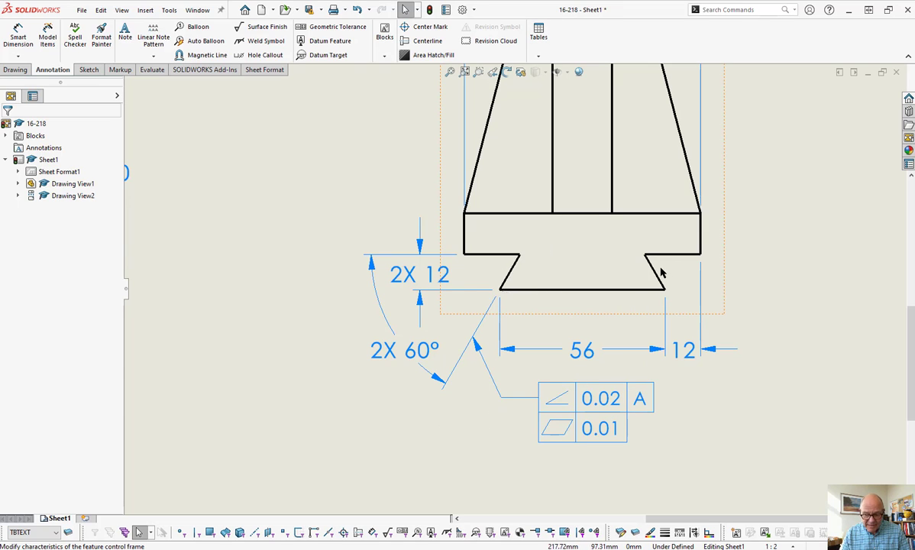
Add a 2X note left of the frame and set the flatness row to 0.01
click(570, 392)
click(533, 398)
text(2X)
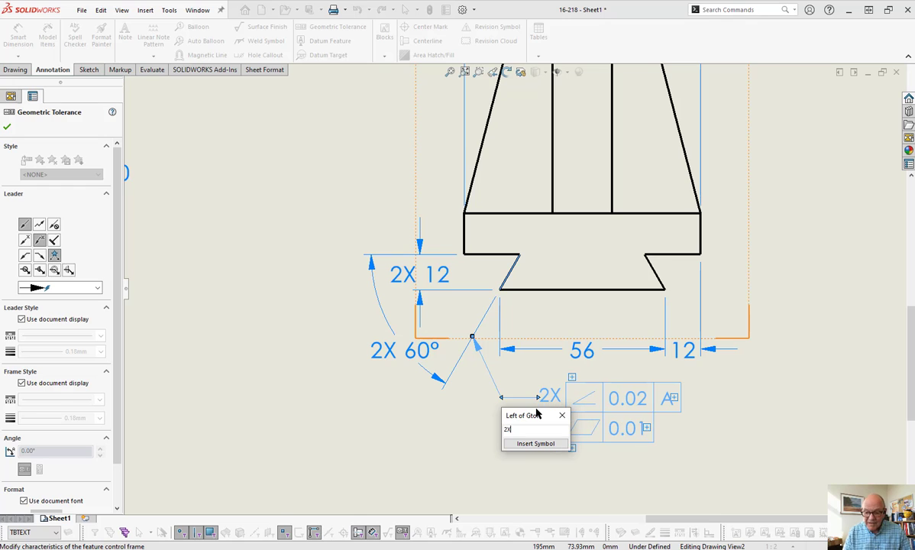
click(486, 448)
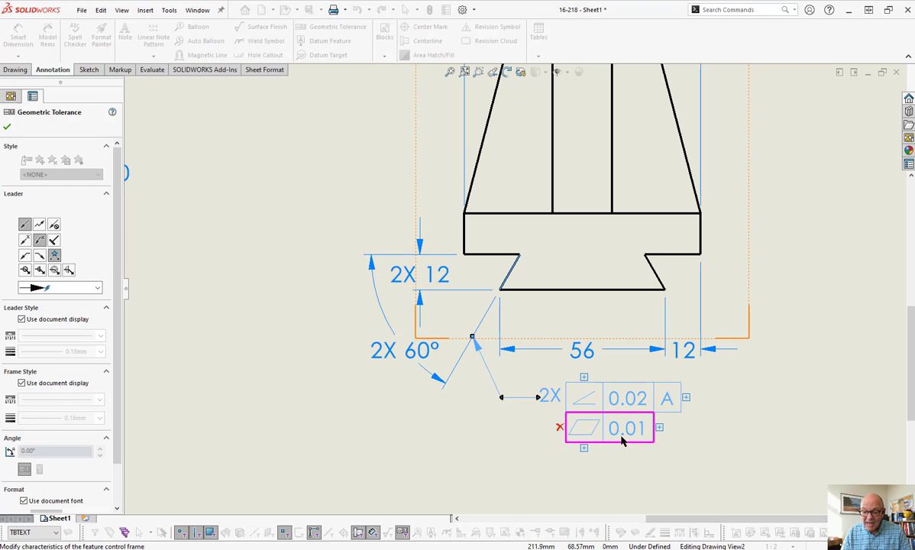
click(609, 404)
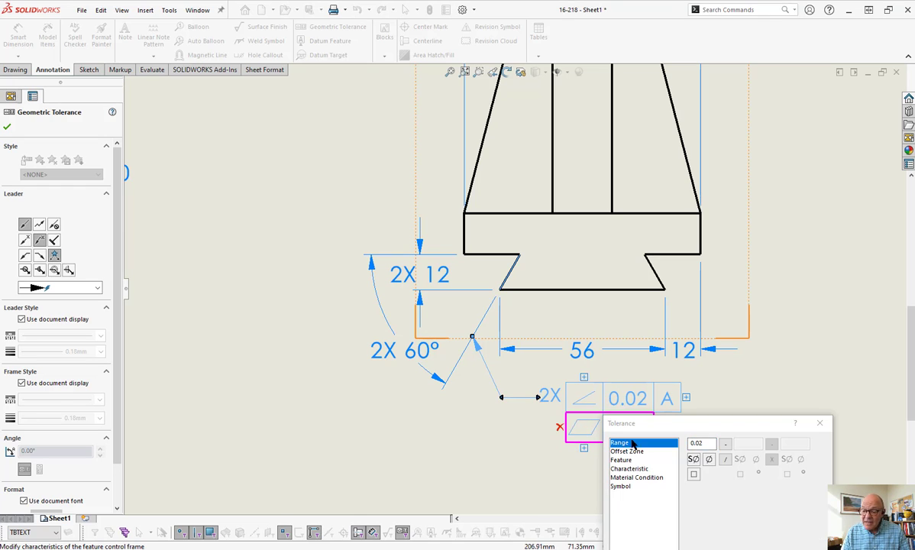
text(0.01)
key(Return)
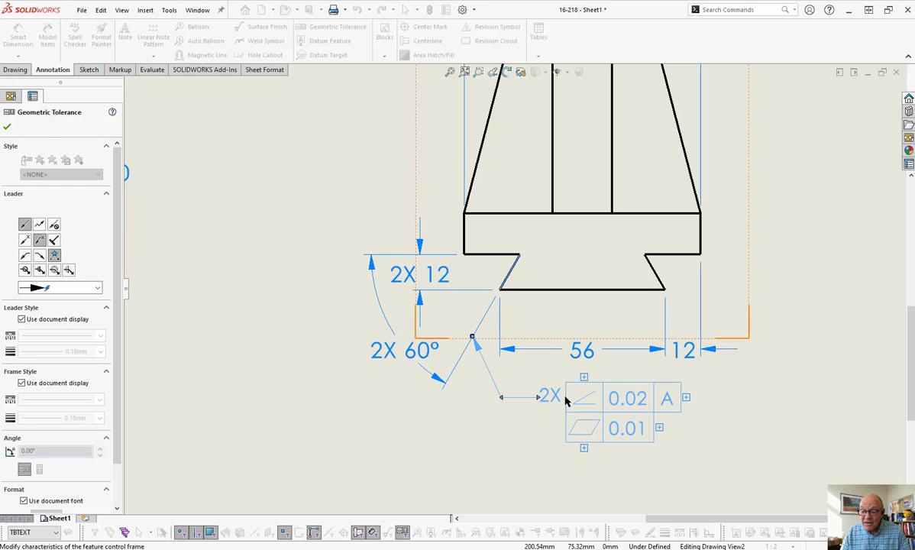
Move the 2X from beside the frame to above it, then nudge the frame lower
click(572, 399)
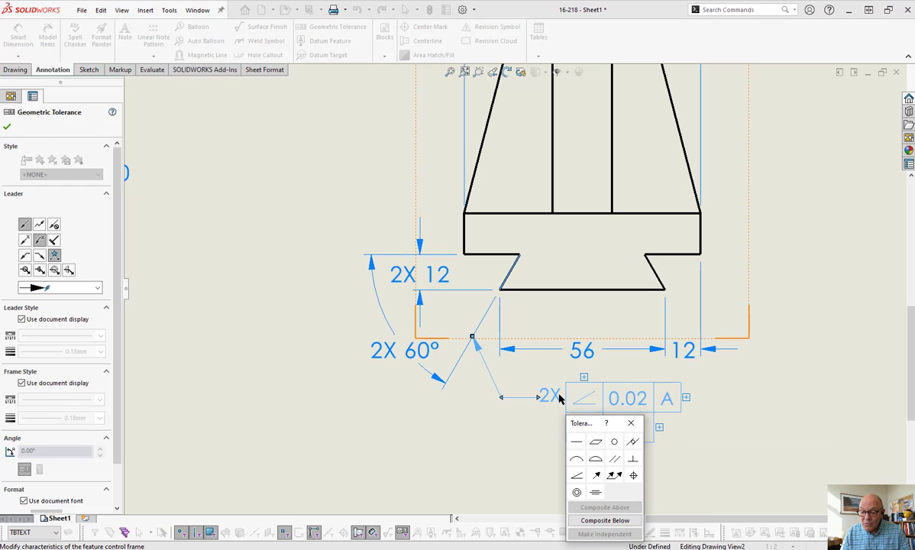
click(577, 402)
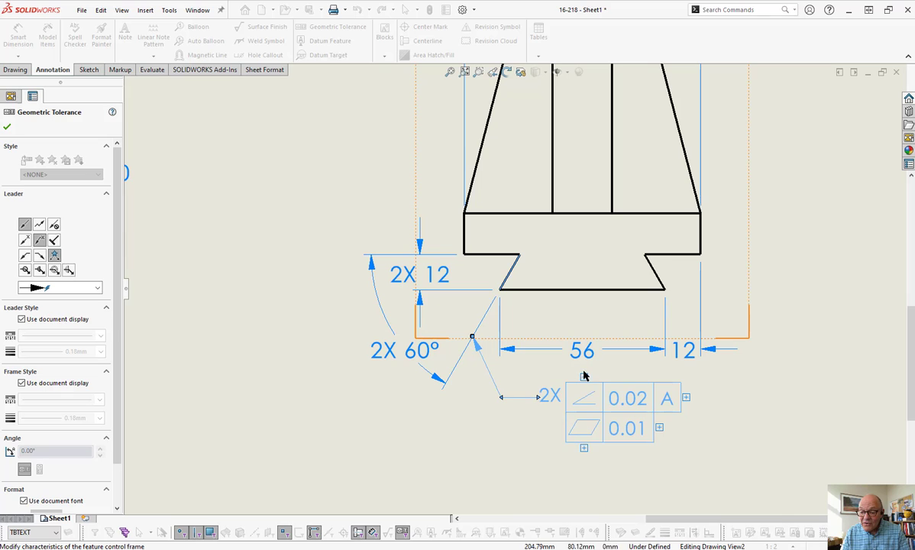
click(554, 399)
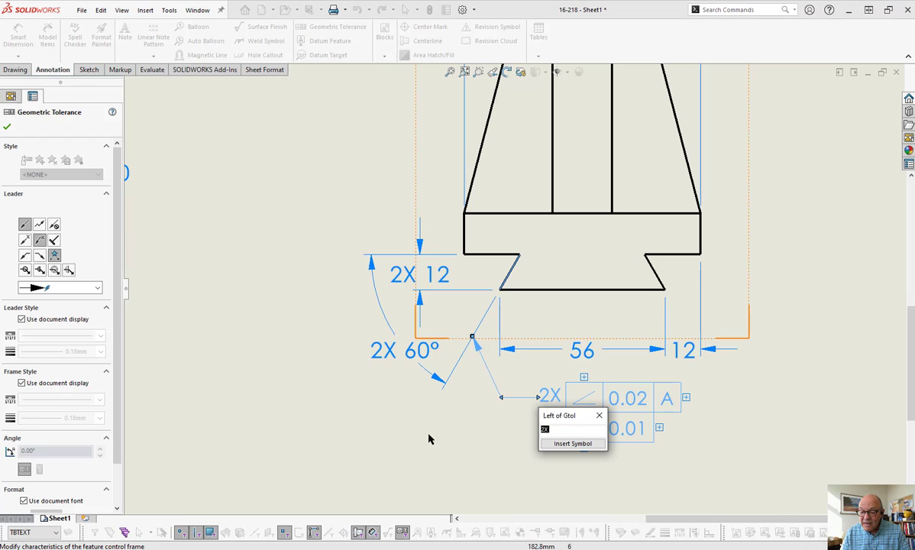
key(Delete)
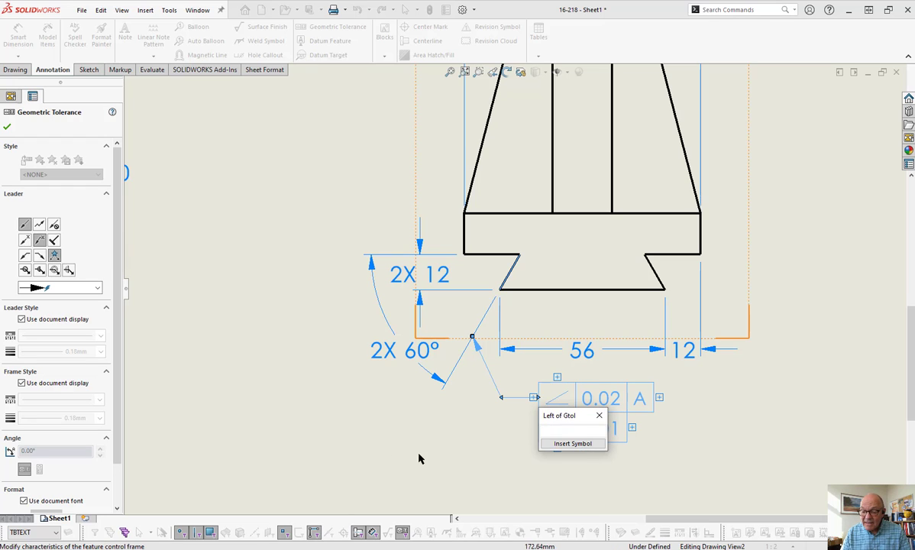
click(557, 377)
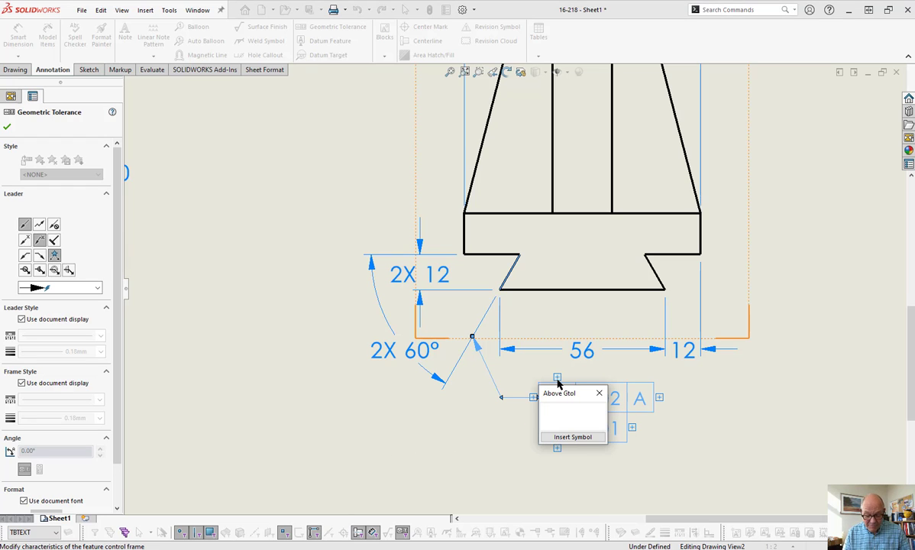
text(2X)
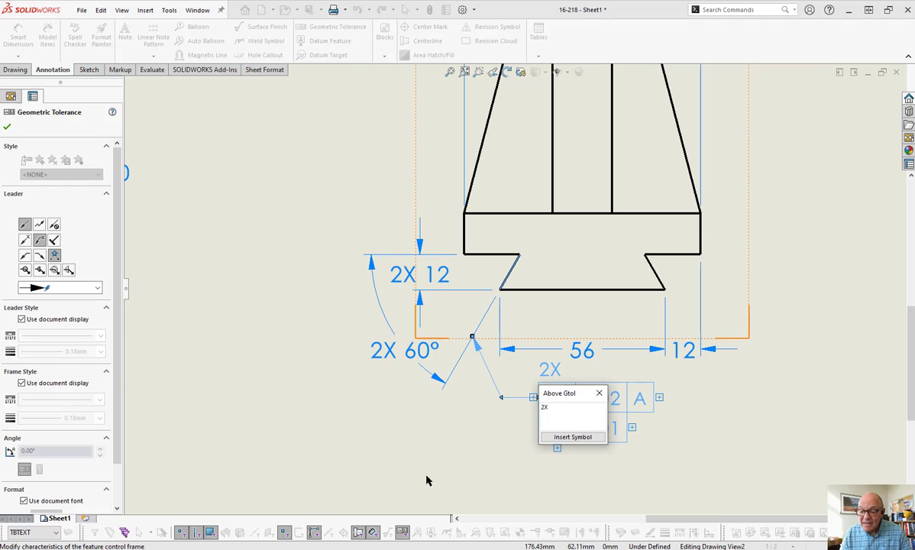
click(433, 474)
drag(588, 389, 598, 415)
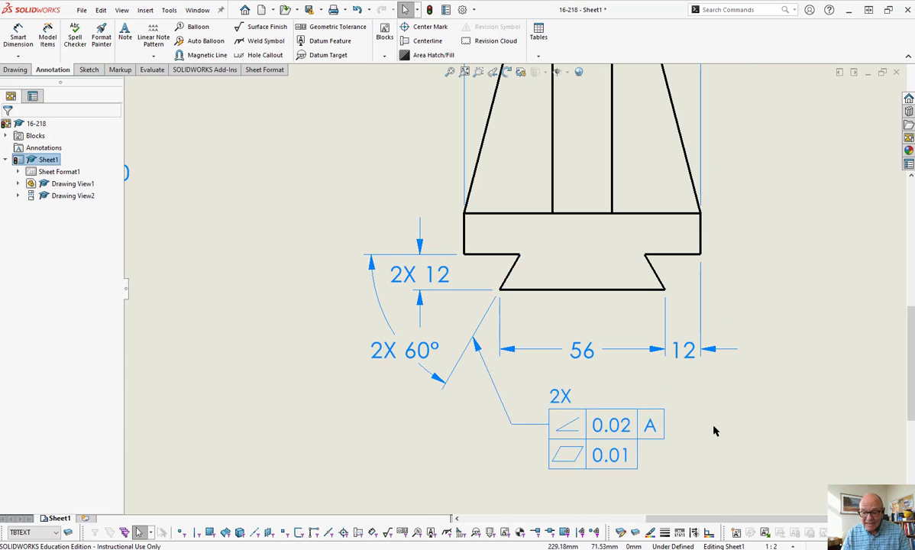
scroll(527, 434, down, 2)
ctrl+middle_drag(653, 336, 561, 373)
mouse_move(685, 297)
ctrl+middle_down()
mouse_move(768, 393)
mouse_move(750, 267)
ctrl+middle_up()
key(Escape)
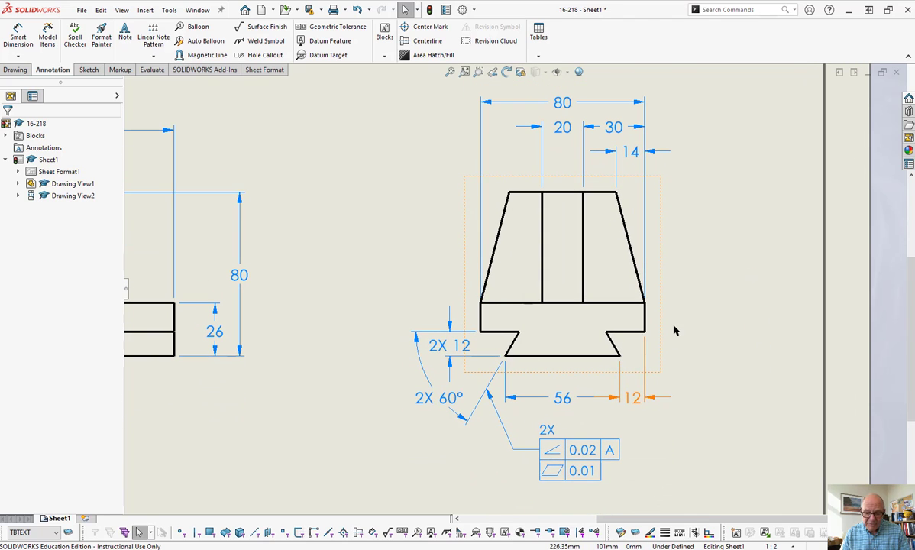
scroll(675, 336, down, 2)
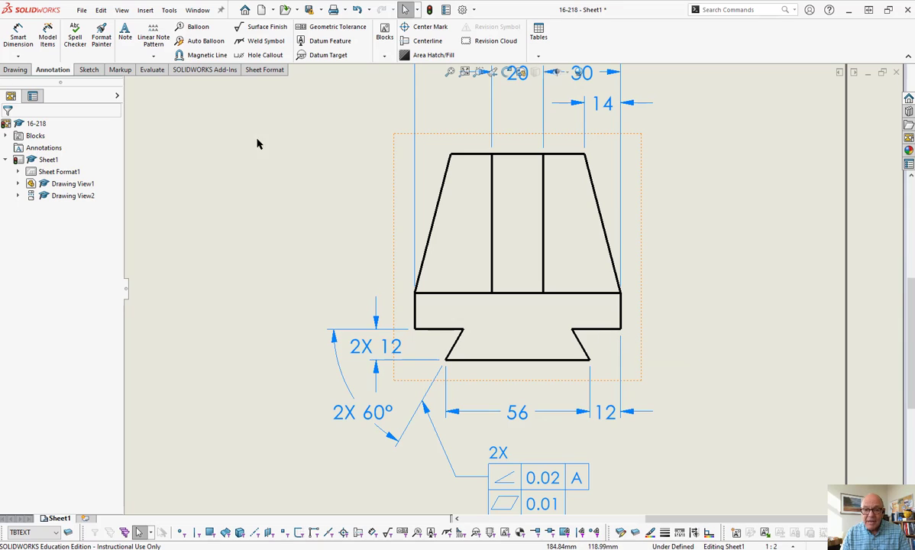
Create a layer named phantom with the Phantom line style and make it current
click(68, 532)
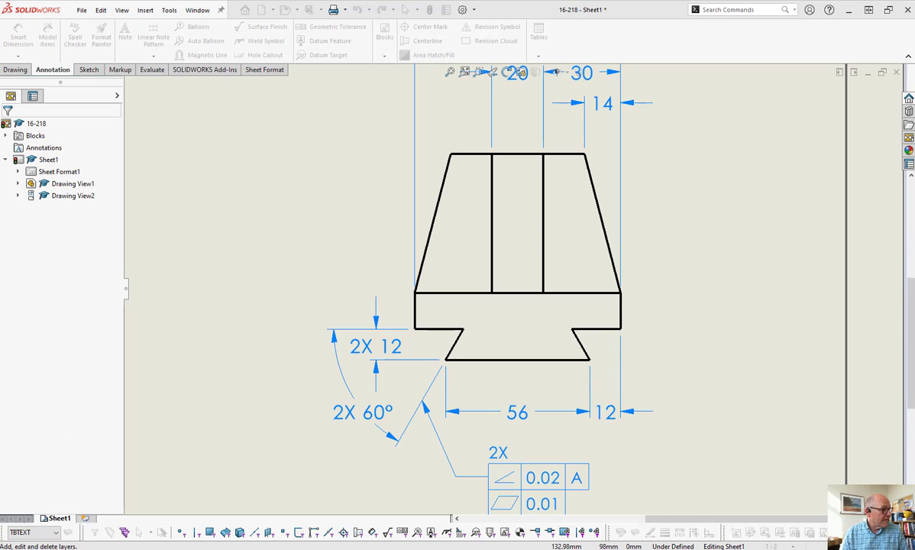
scroll(196, 266, down, 2)
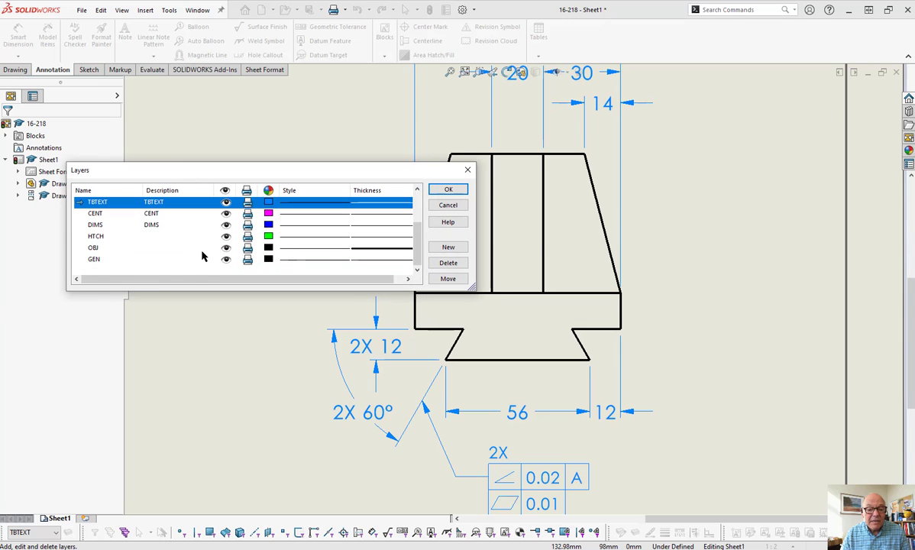
scroll(214, 251, up, 2)
click(447, 247)
text(pa)
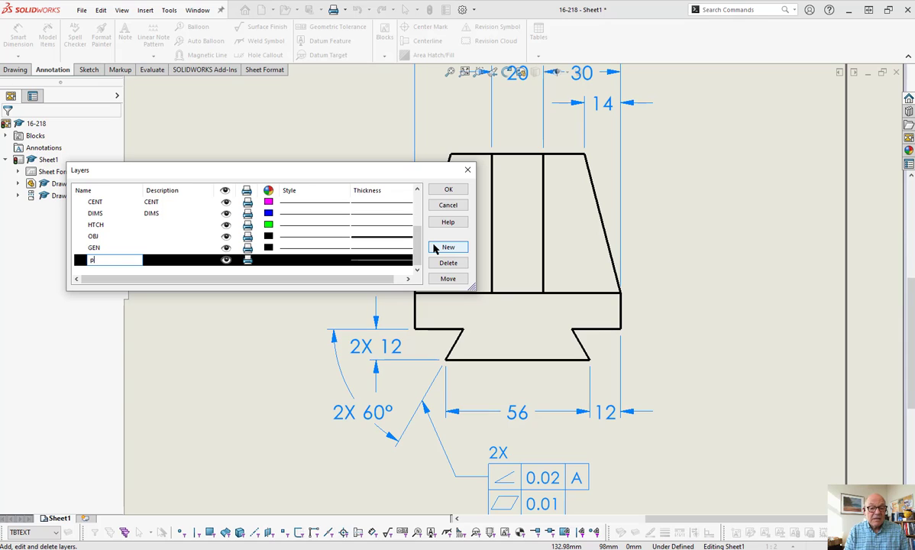
click(327, 264)
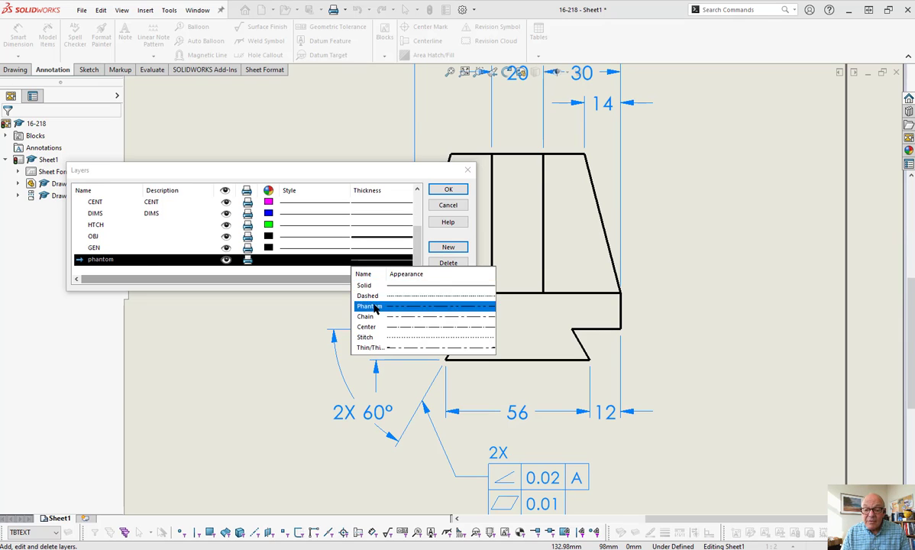
click(353, 299)
click(448, 190)
click(88, 70)
Draw a centerline across the narrow step from the left notch corner to the right one
click(54, 27)
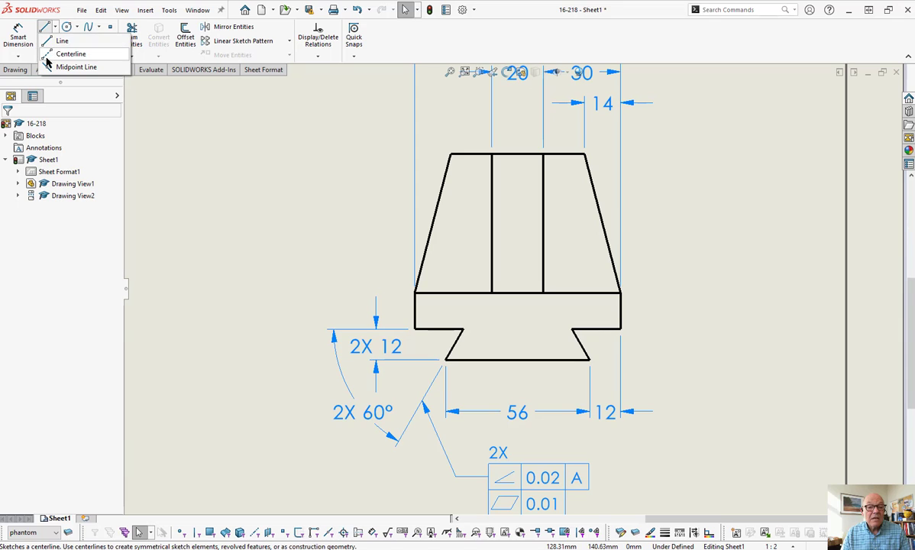
click(57, 41)
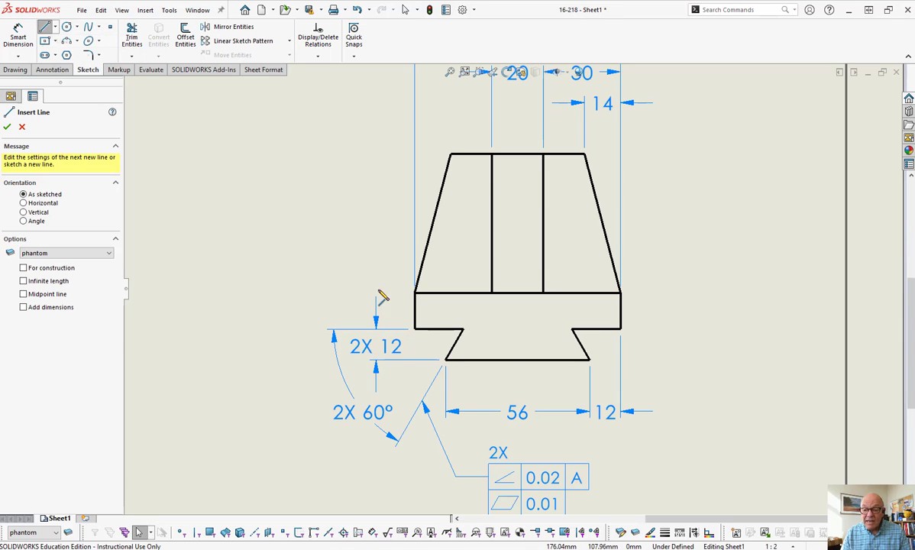
click(469, 331)
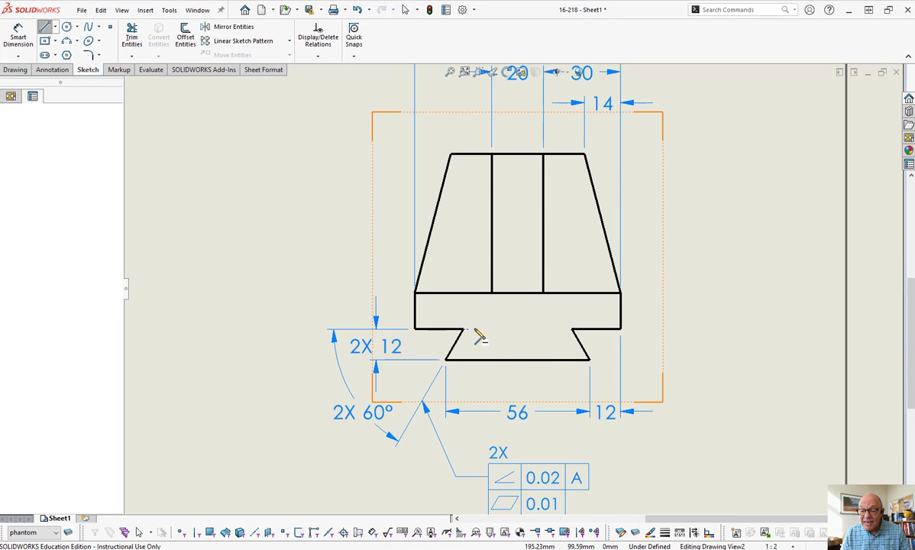
click(566, 330)
key(Escape)
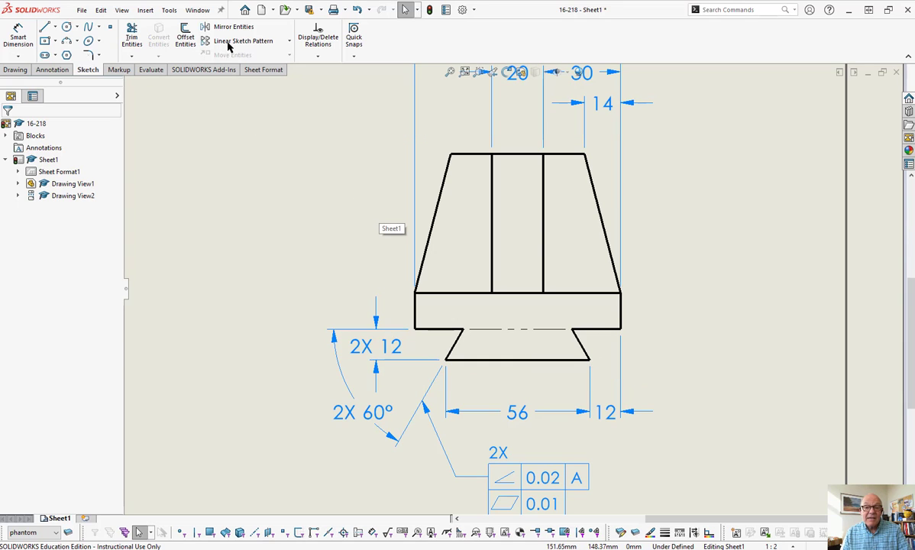
click(52, 70)
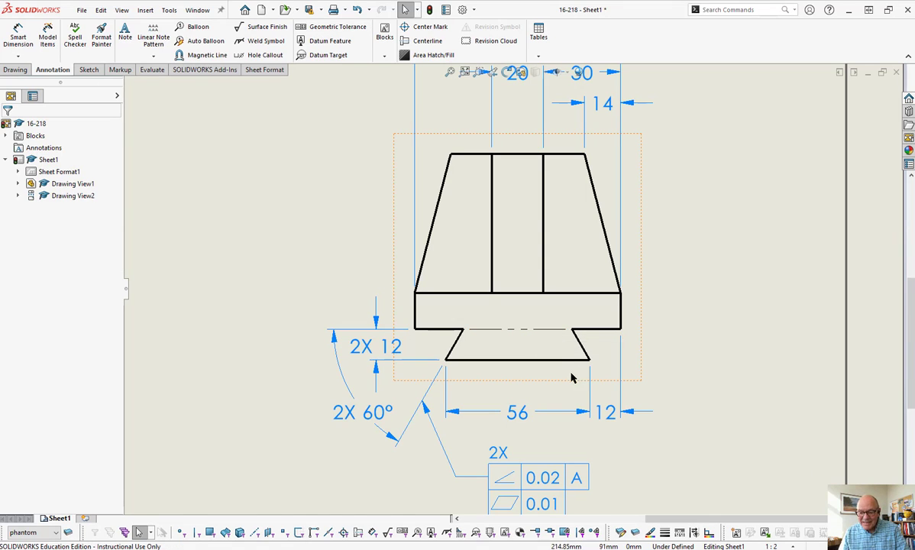
Change the 2X frame's angularity tolerance to 0.05 and flatness to 0.04
double_click(557, 482)
click(625, 522)
key(BackSpace)
text(5)
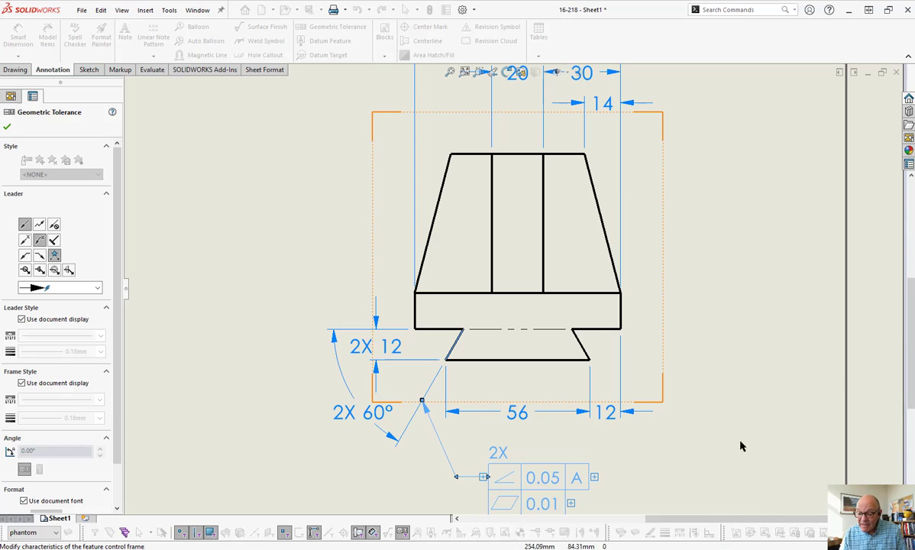
click(542, 503)
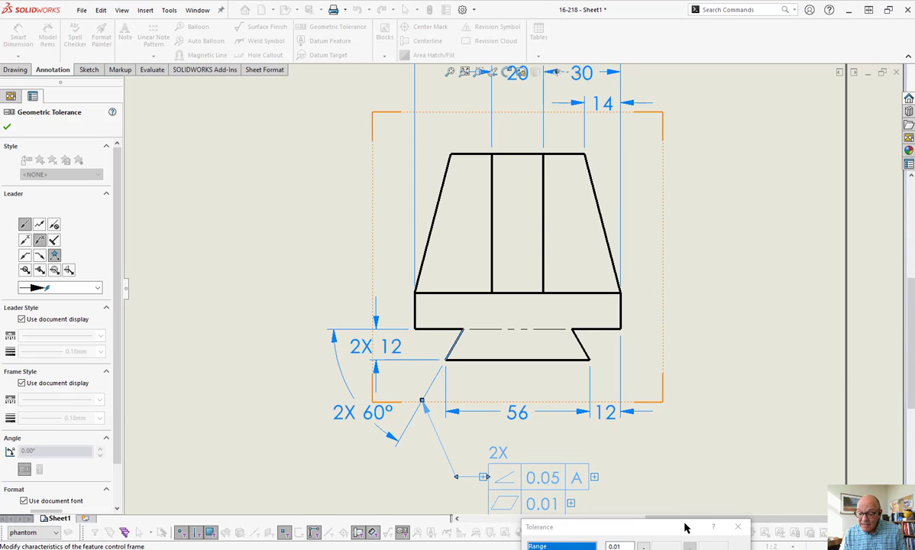
key(BackSpace)
text(4)
click(733, 217)
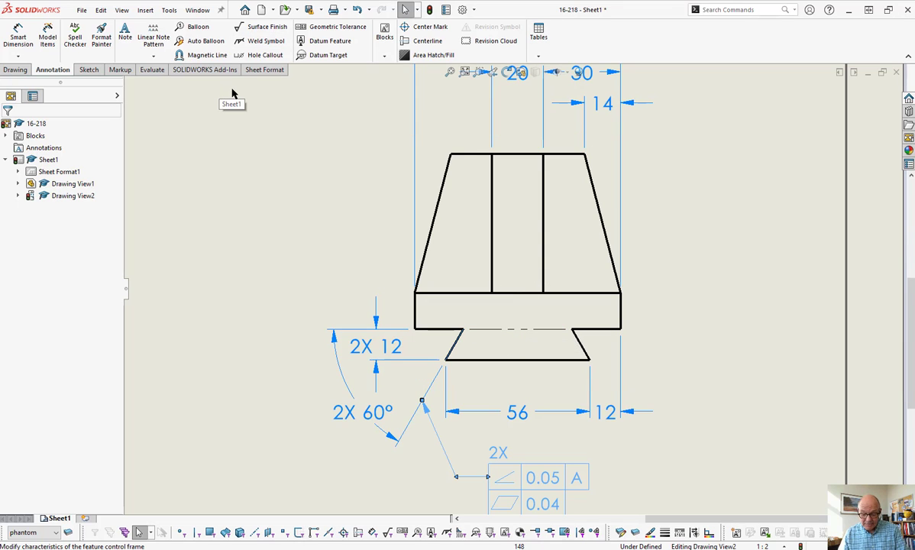
Add a profile 0.01 frame left of the part with its leader on the dashed centerline
click(306, 28)
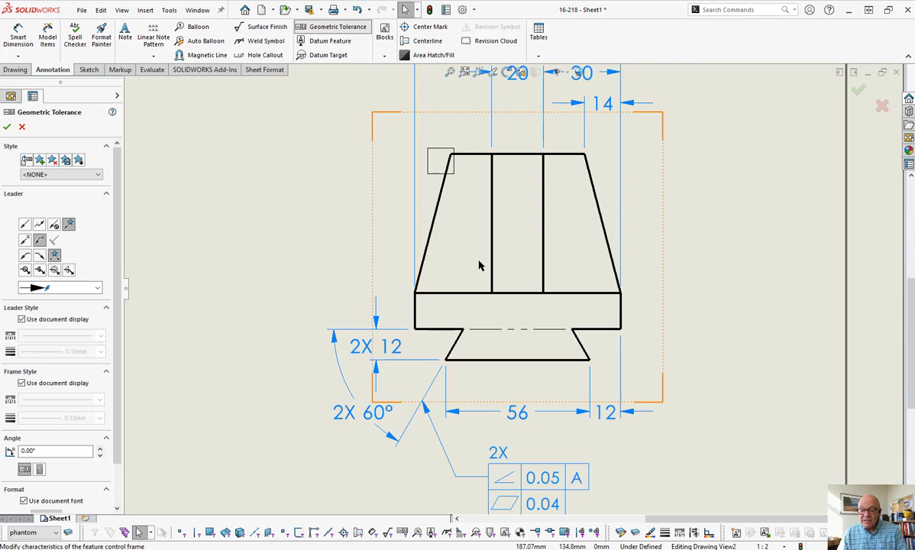
click(496, 330)
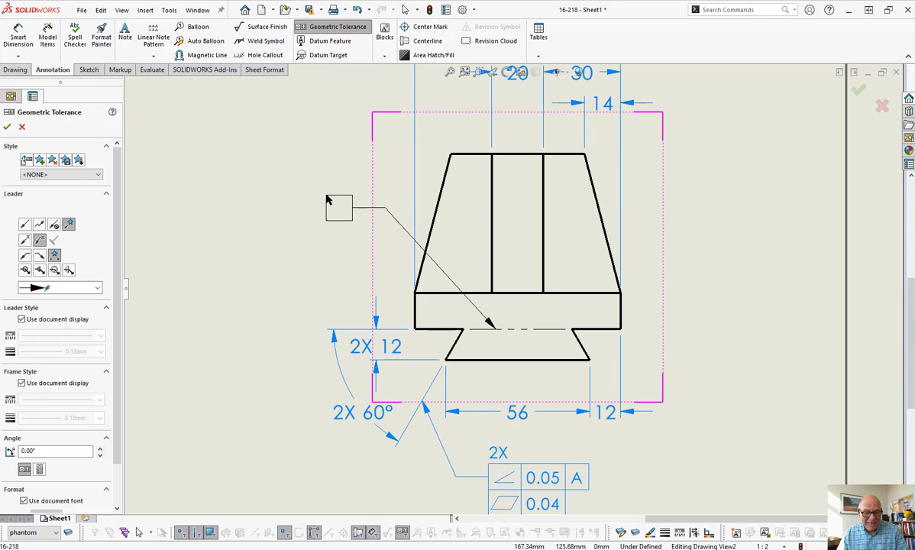
click(327, 199)
click(374, 267)
click(356, 267)
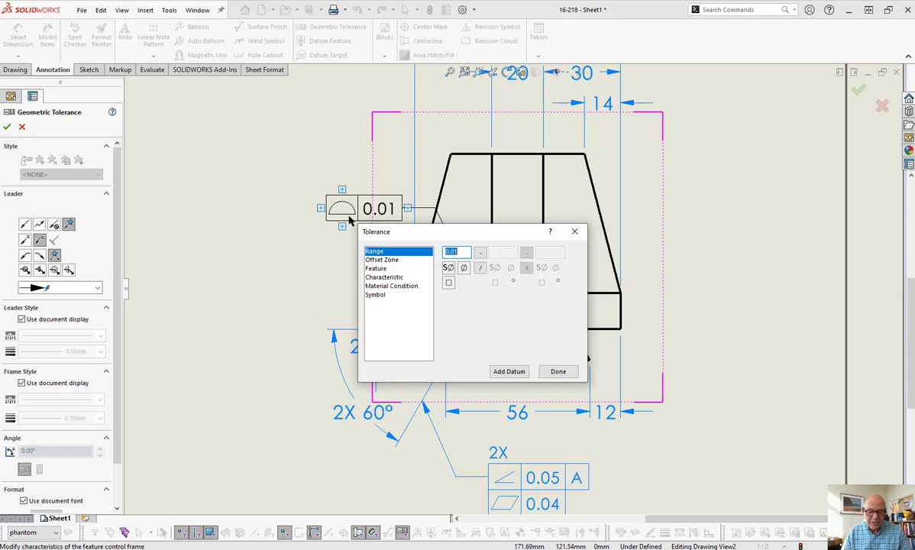
click(557, 372)
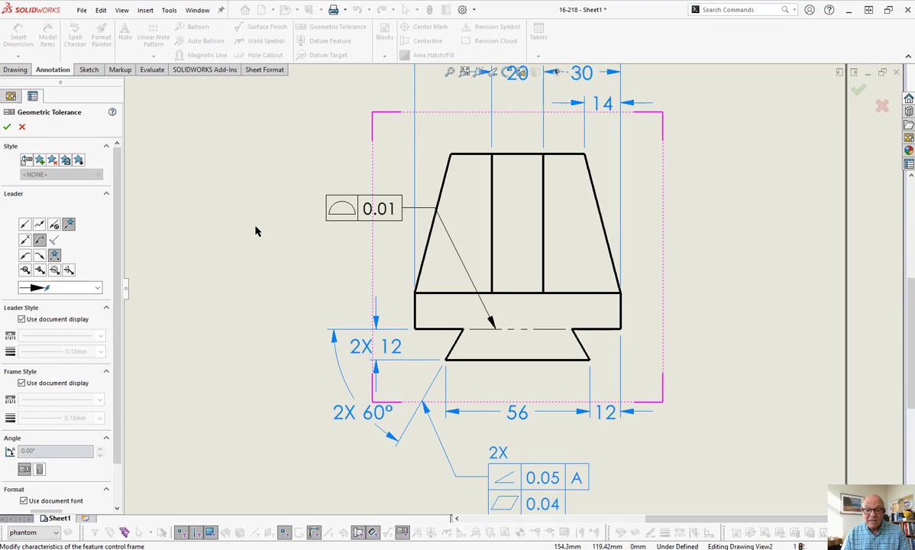
key(Escape)
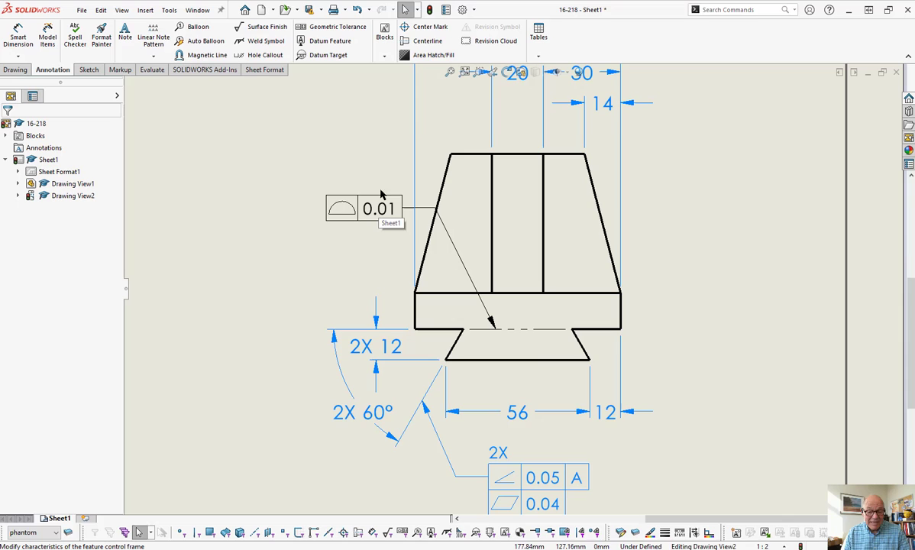
Place a datum A feature symbol above the 0.01 profile tolerance frame
click(306, 40)
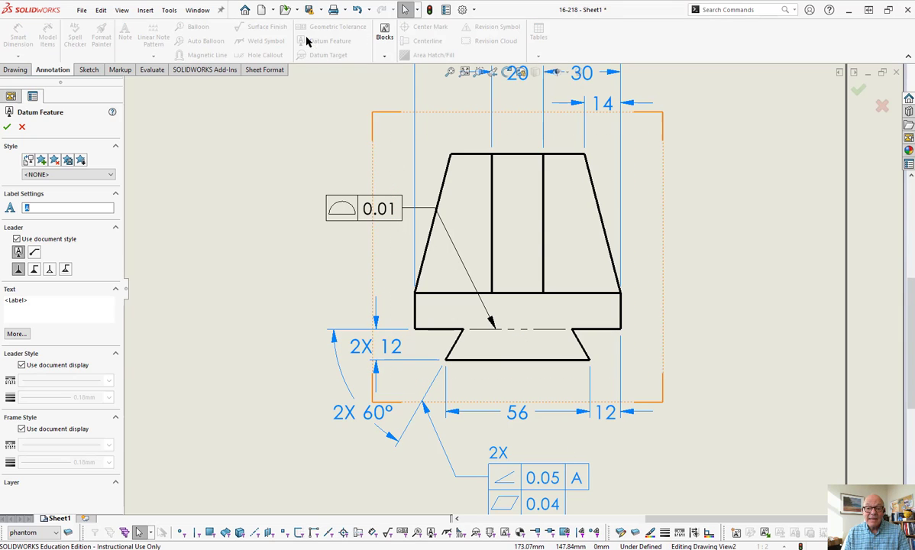
click(360, 214)
click(364, 134)
key(Escape)
Move the 0.01 frame and reattach datum A to it, undoing a stray reposition
click(337, 212)
mouse_move(337, 212)
mouse_down()
mouse_move(343, 225)
mouse_move(327, 238)
mouse_move(355, 229)
mouse_move(348, 221)
mouse_up()
click(351, 229)
click(363, 202)
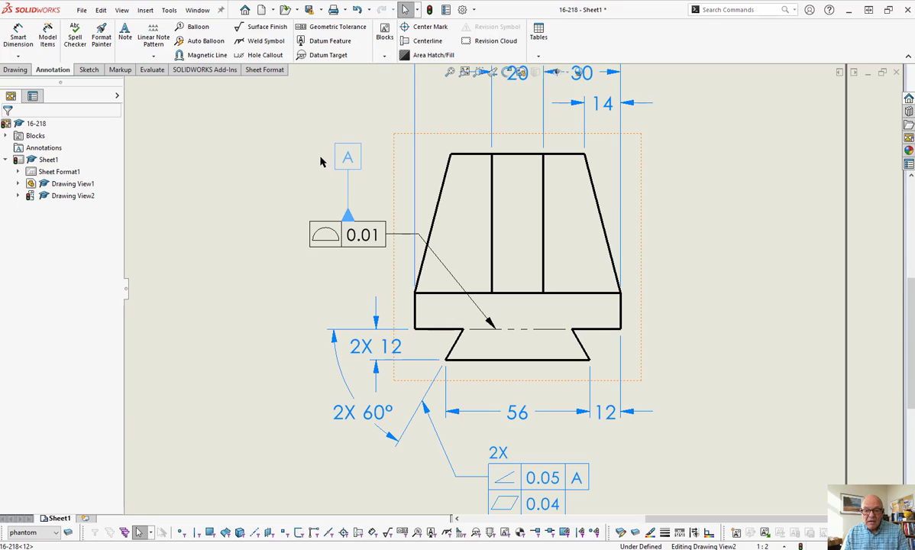
click(340, 159)
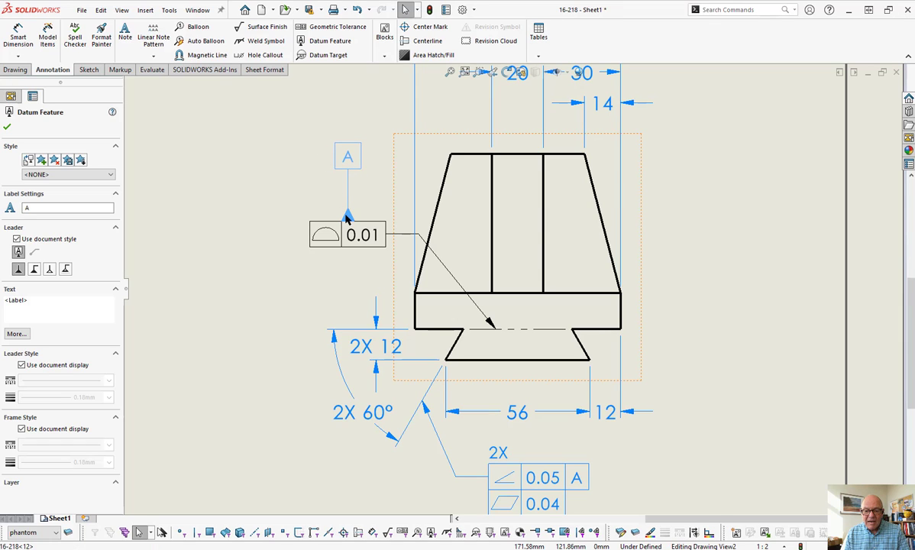
drag(347, 218, 310, 246)
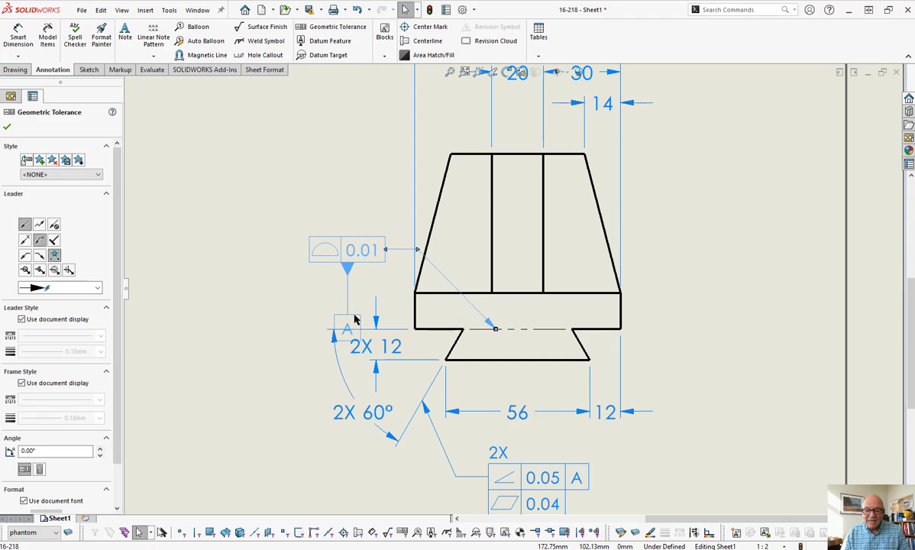
key(ctrl+z)
click(342, 204)
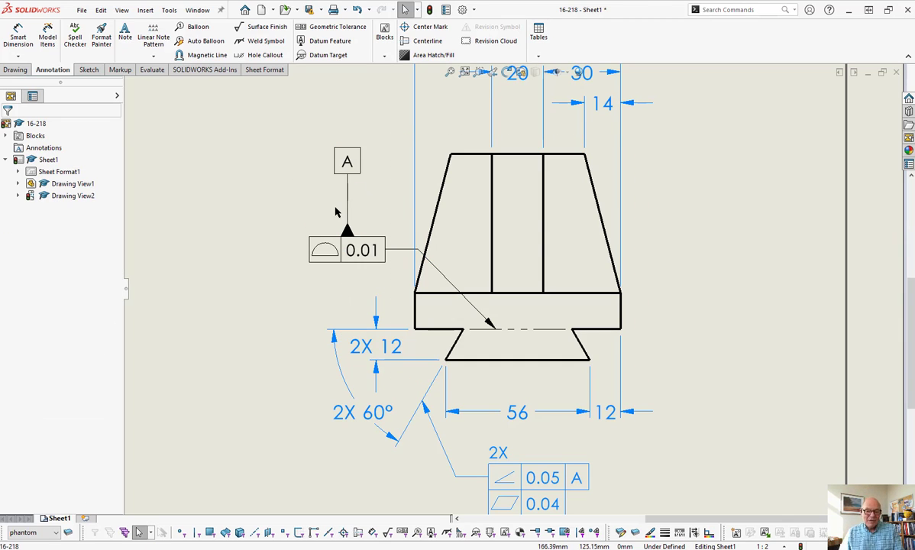
Shorten datum A's stem, seat it on the 0.01 frame, and raise both slightly
scroll(306, 184, down, 4)
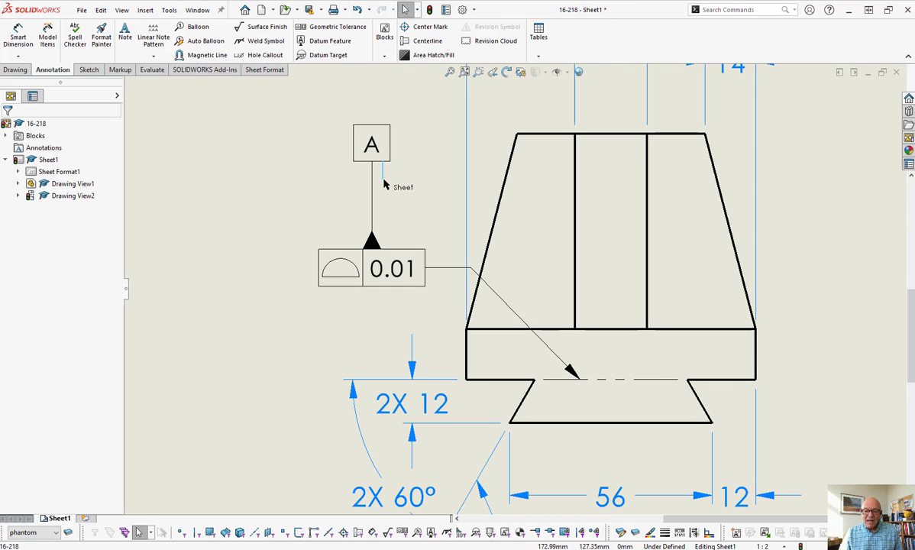
drag(383, 160, 385, 187)
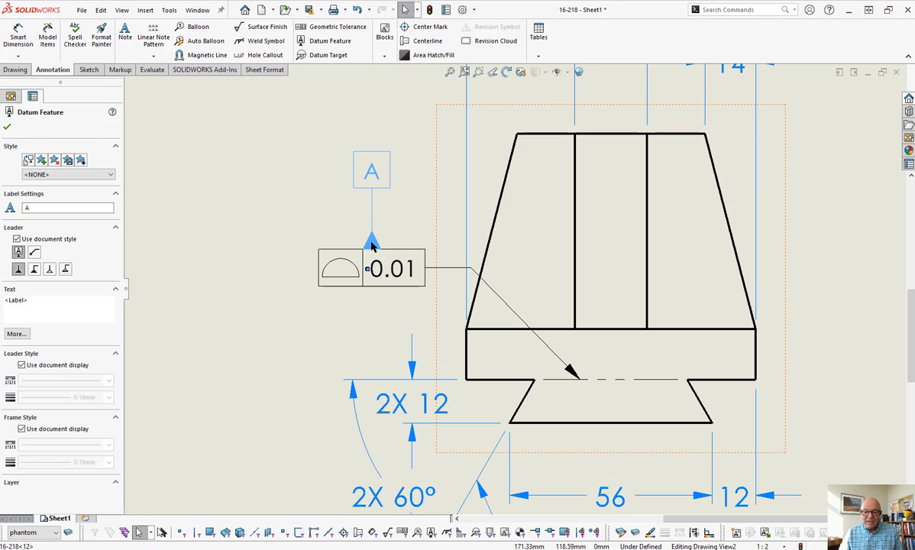
key(Escape)
drag(375, 224, 361, 295)
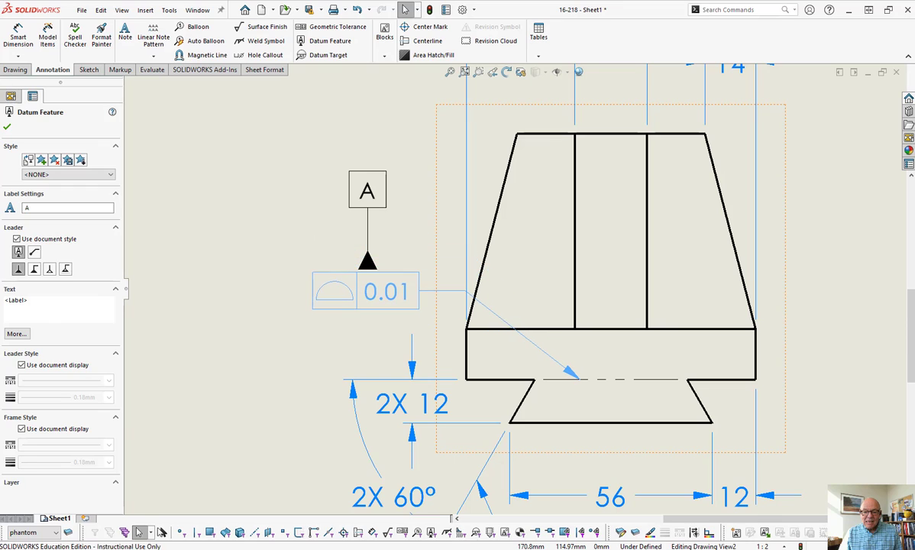
mouse_move(367, 261)
mouse_down()
mouse_move(370, 277)
mouse_move(374, 257)
mouse_up()
click(373, 255)
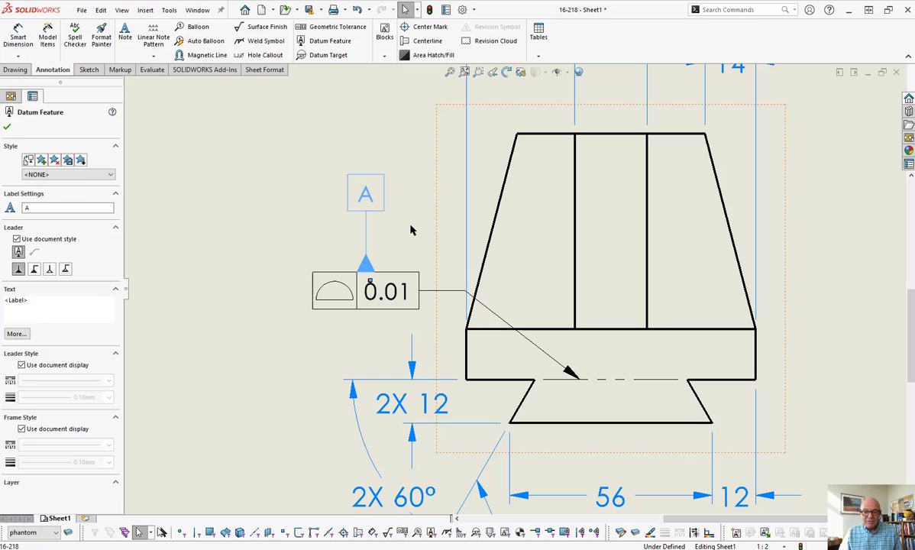
click(375, 200)
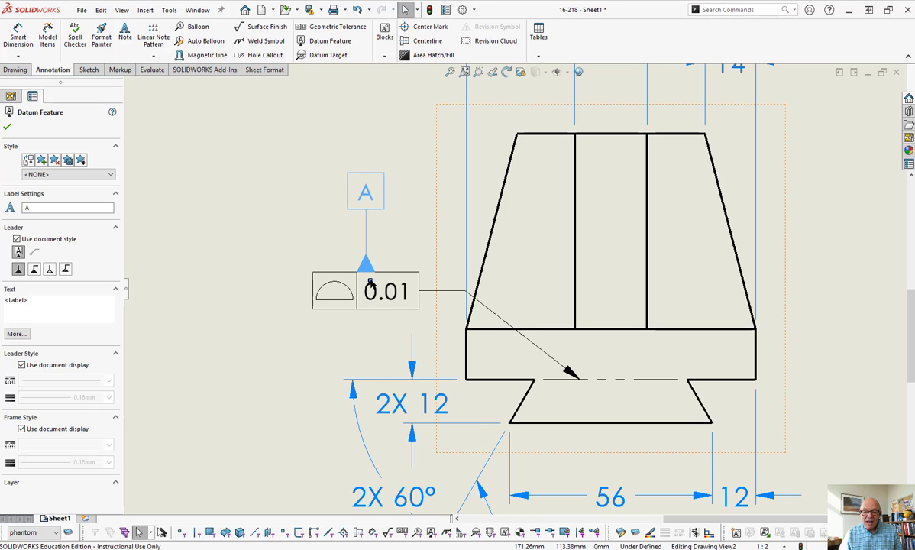
drag(371, 283, 354, 239)
key(Escape)
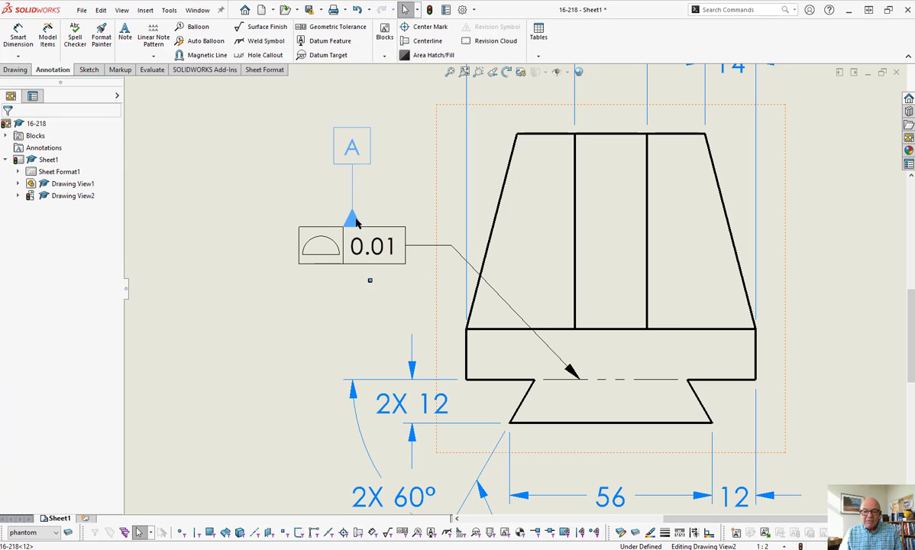
mouse_move(352, 219)
mouse_down()
mouse_move(301, 269)
mouse_move(329, 229)
mouse_move(352, 220)
mouse_up()
key(Escape)
Zoom out and pan to show the whole sheet, including the title block
scroll(443, 229, up, 2)
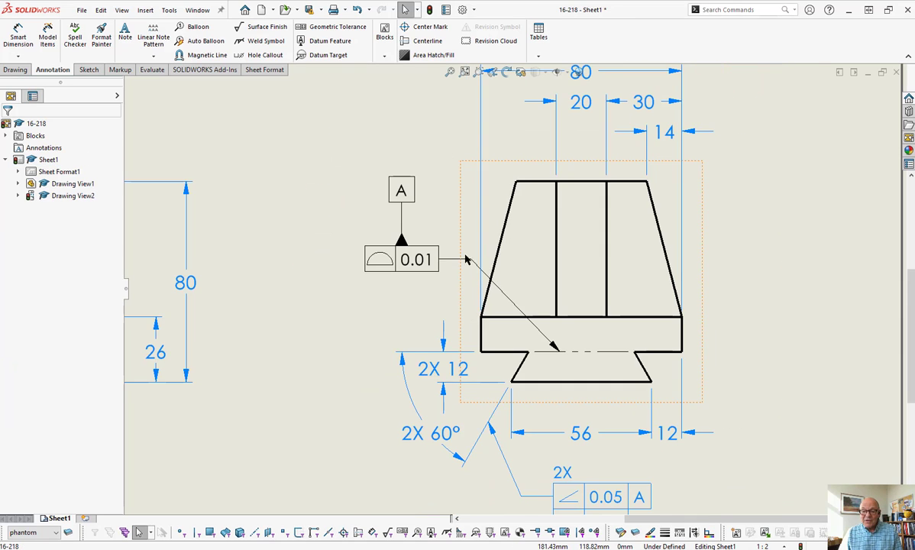
ctrl+middle_drag(447, 259, 353, 270)
scroll(662, 266, up, 2)
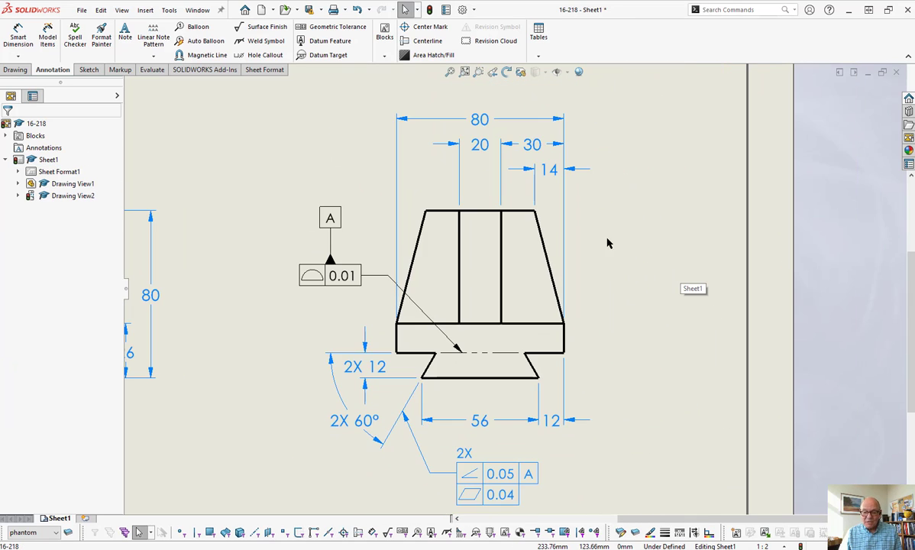
ctrl+middle_drag(613, 227, 673, 156)
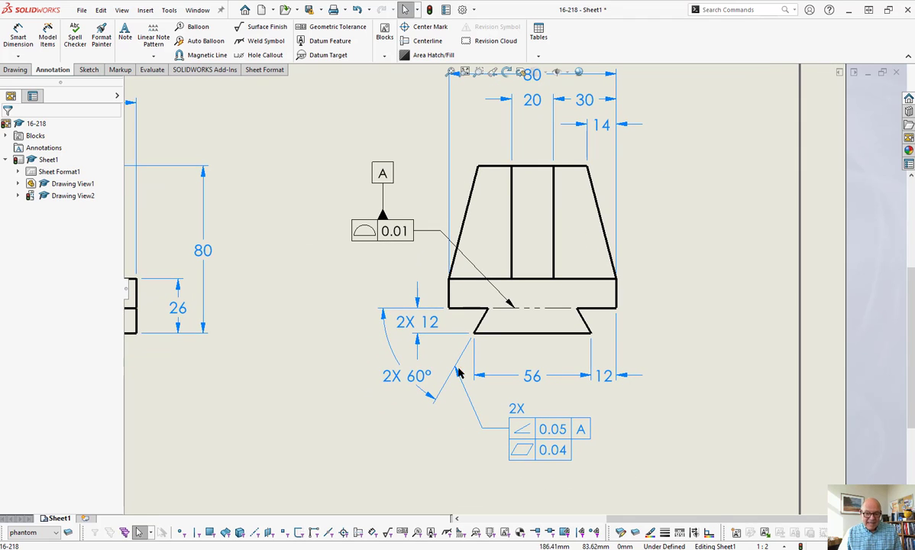
ctrl+middle_drag(634, 241, 580, 328)
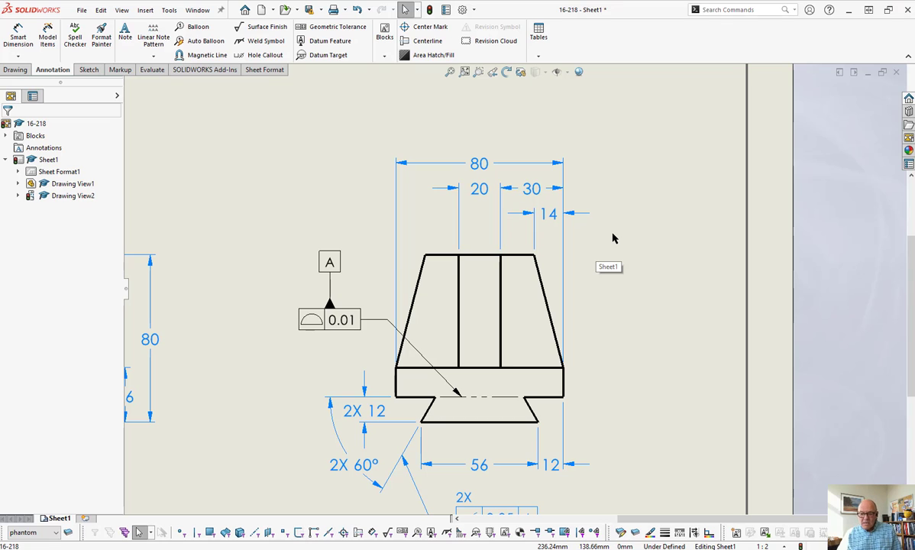
scroll(572, 375, up, 1)
ctrl+middle_drag(575, 398, 540, 286)
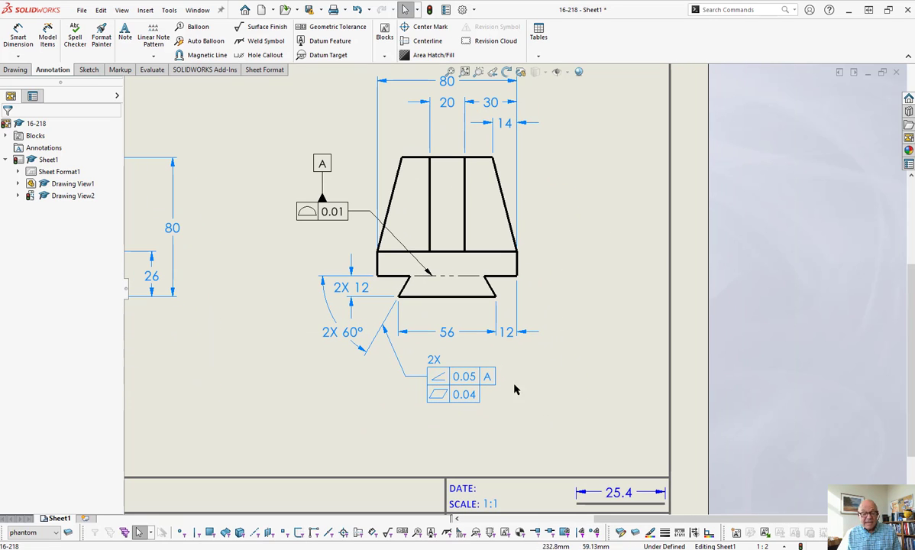
ctrl+middle_drag(557, 221, 555, 260)
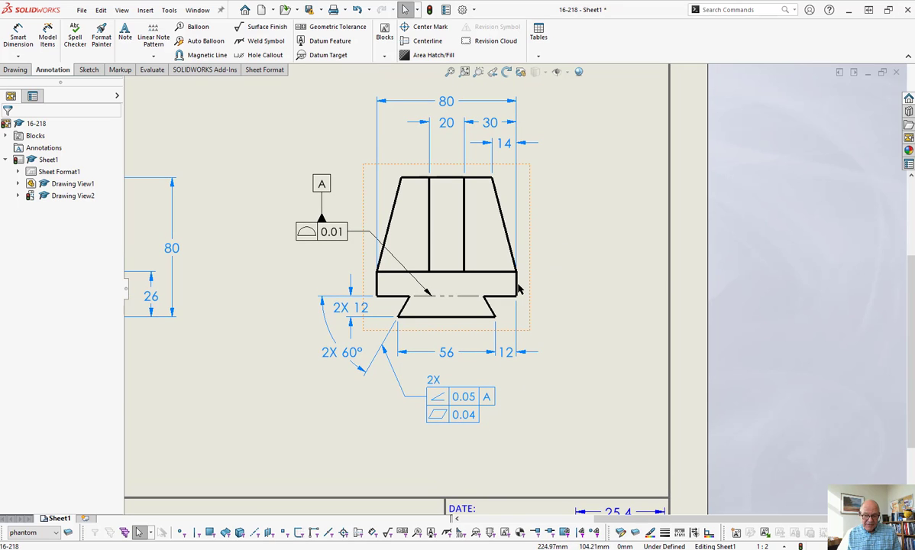
Add datum B after A in the 2X 0.05 angularity frame, giving references A B
click(490, 398)
click(501, 397)
click(526, 404)
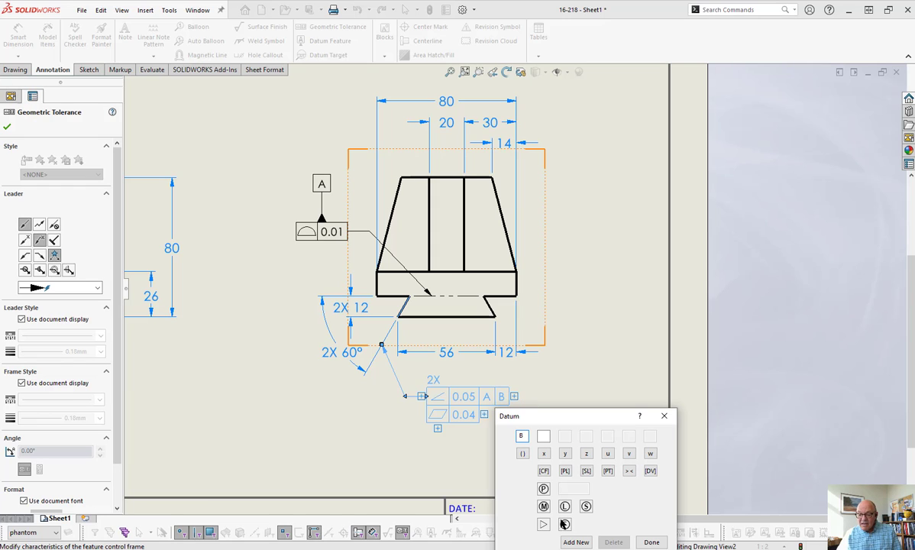
click(642, 544)
key(Escape)
middle_drag(554, 245, 500, 329)
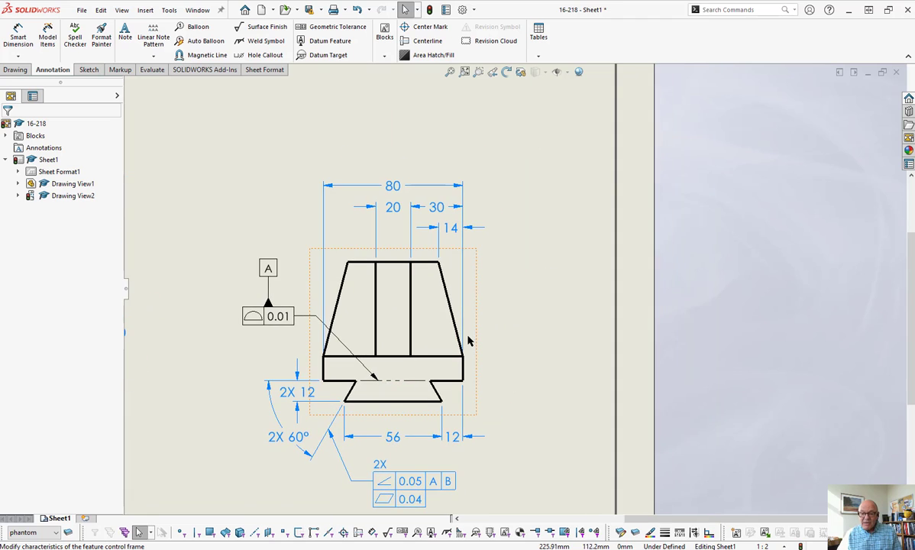
scroll(469, 341, down, 5)
scroll(535, 328, up, 5)
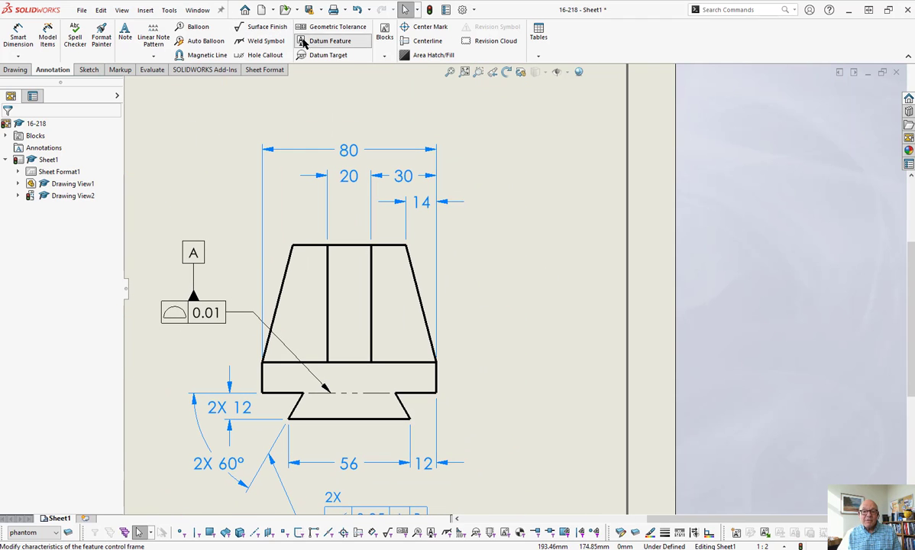
Place a new datum feature B on the right extension line above the part
click(304, 42)
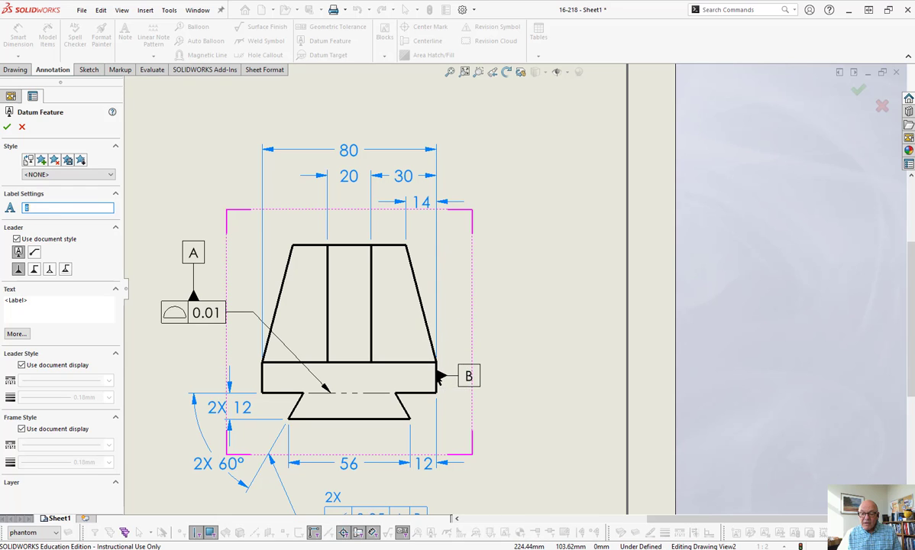
scroll(449, 376, down, 3)
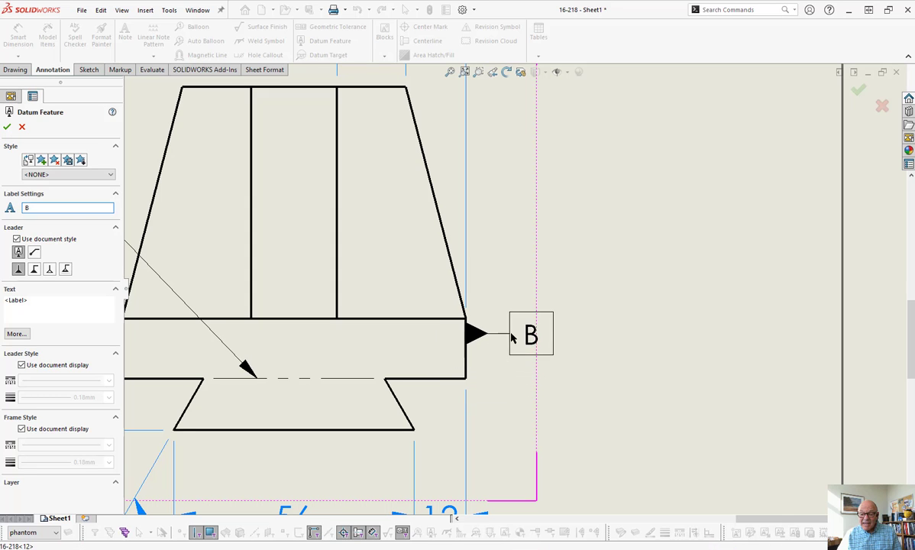
scroll(569, 267, up, 3)
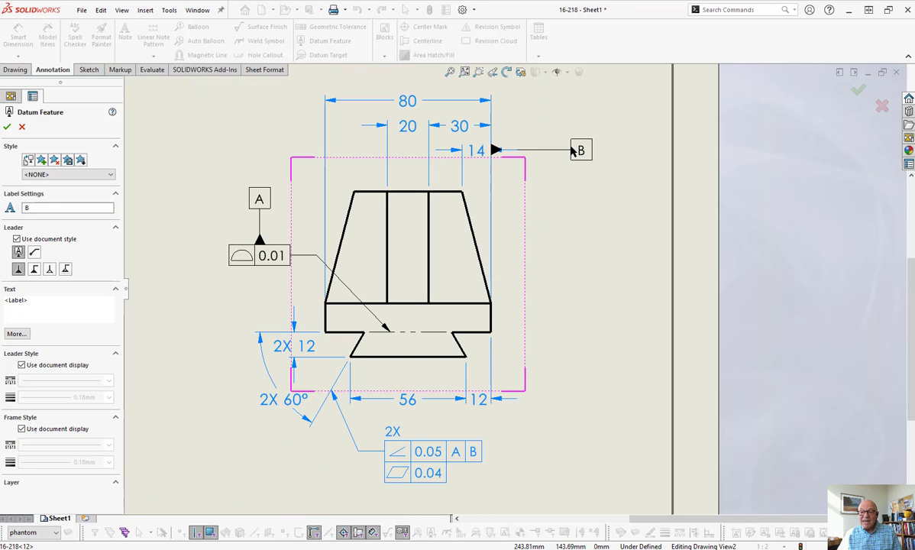
middle_drag(575, 118, 541, 250)
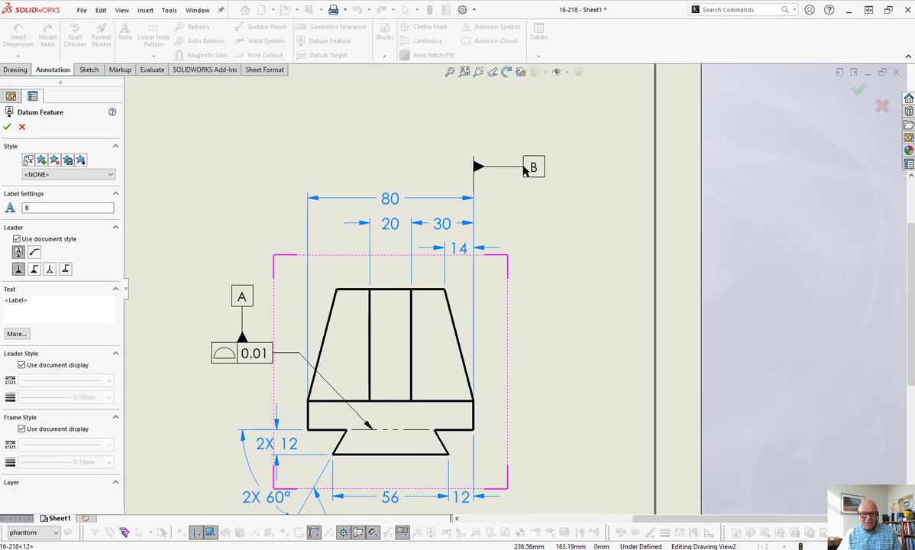
click(524, 165)
key(Escape)
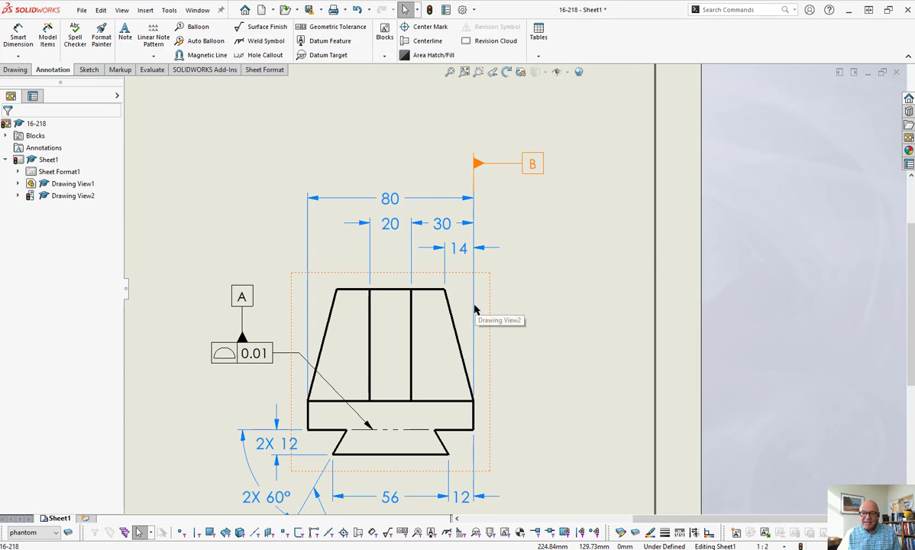
Move datum B so it sits above the 80 dimension
click(483, 163)
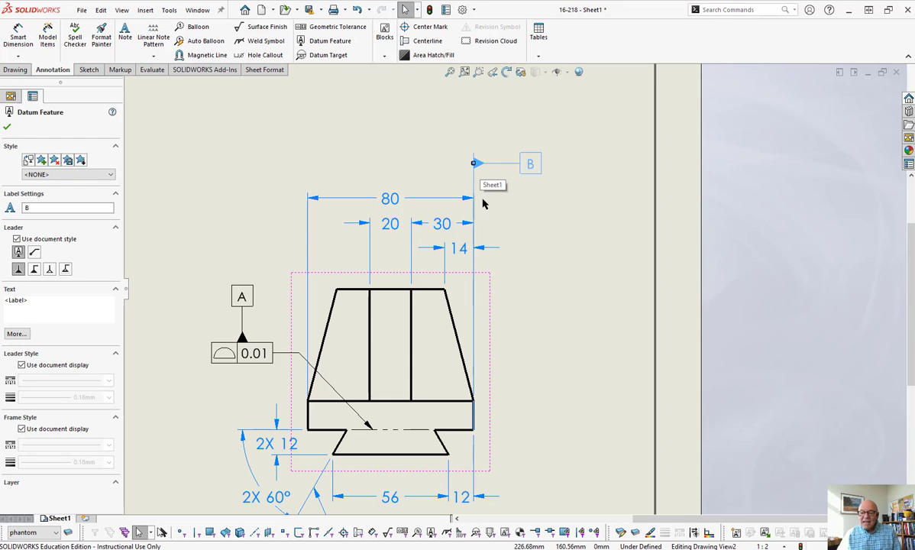
key(Escape)
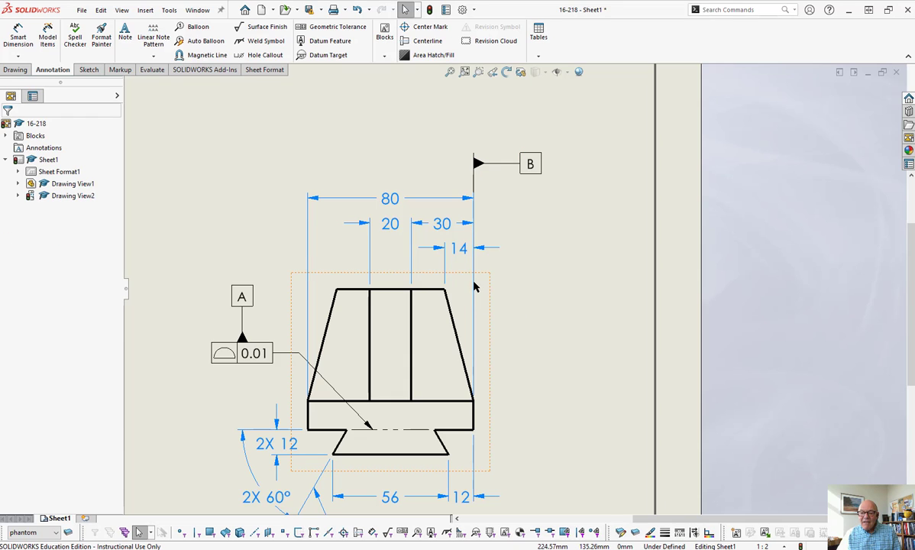
click(474, 286)
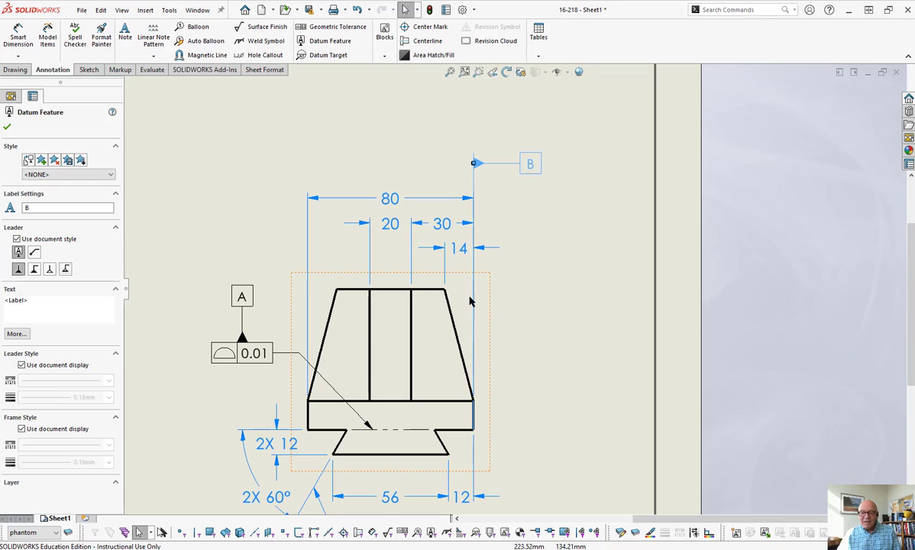
key(Escape)
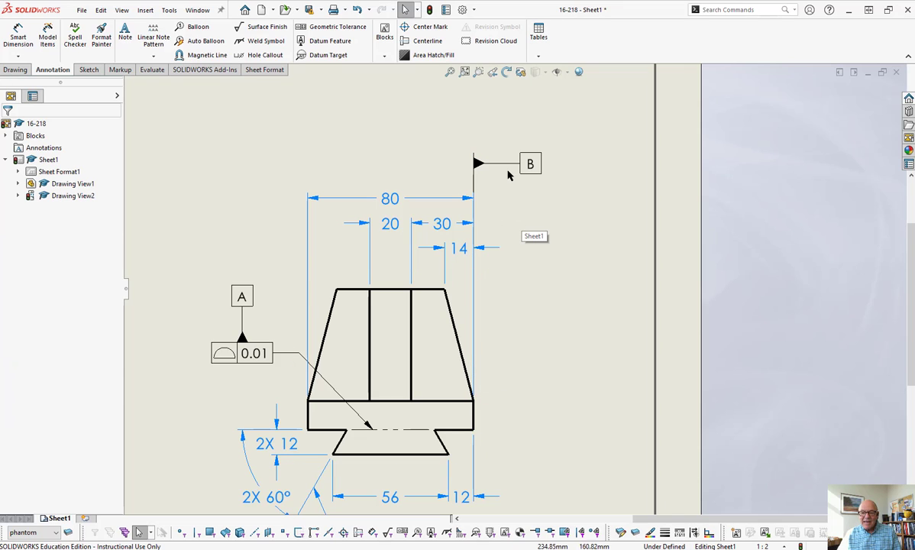
drag(474, 164, 468, 221)
drag(414, 212, 529, 174)
key(Escape)
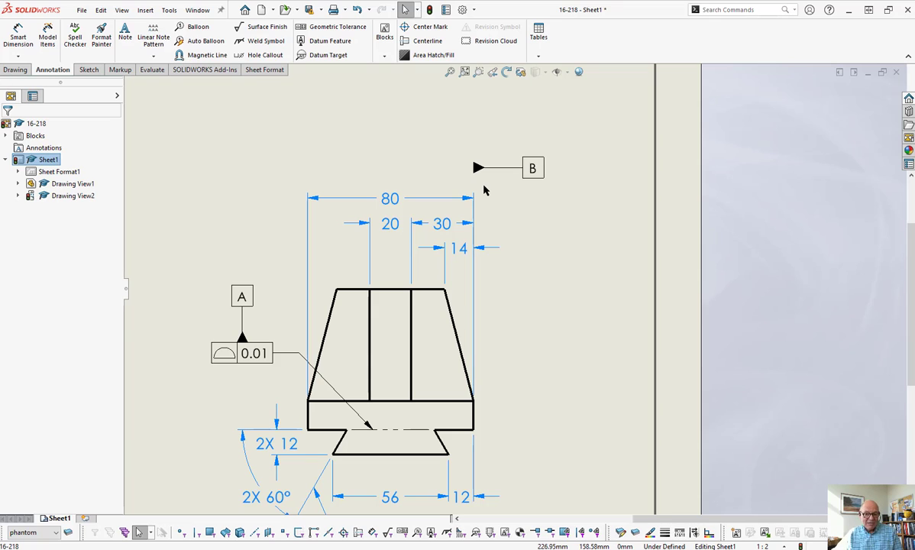
mouse_move(535, 177)
mouse_down()
mouse_move(539, 151)
mouse_move(540, 178)
mouse_up()
click(554, 231)
Attach datum B to the 80 dimension's right end with label B right of the triangle
click(472, 197)
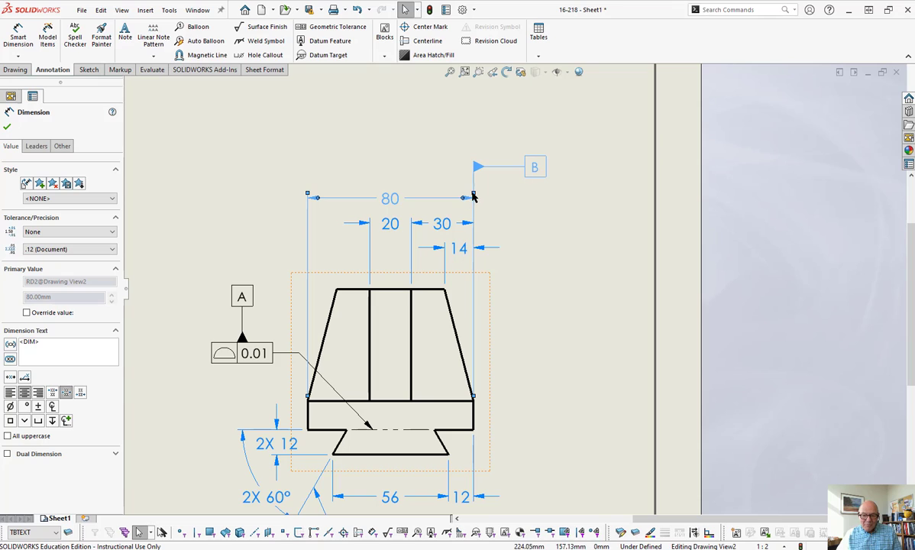
click(595, 237)
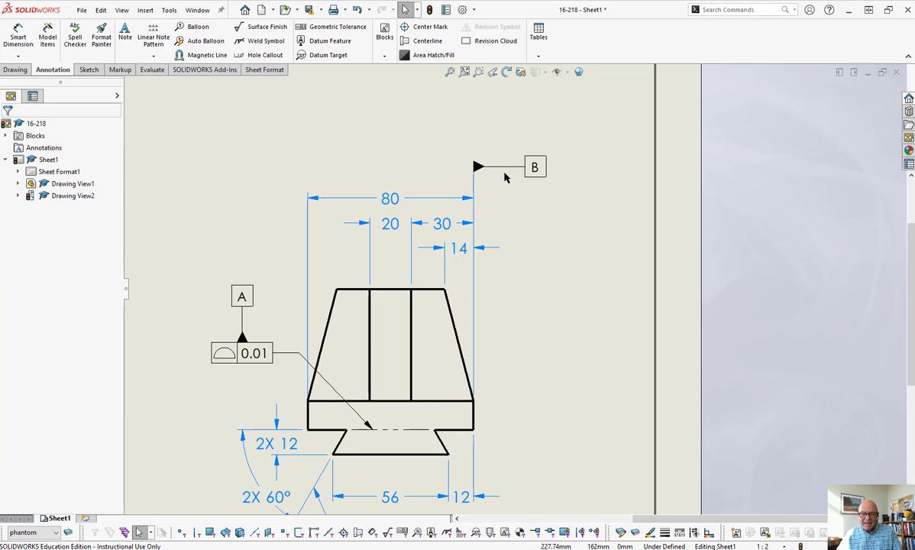
mouse_move(481, 168)
mouse_down()
mouse_move(482, 148)
mouse_move(469, 194)
mouse_move(424, 157)
mouse_move(515, 157)
mouse_up()
click(548, 200)
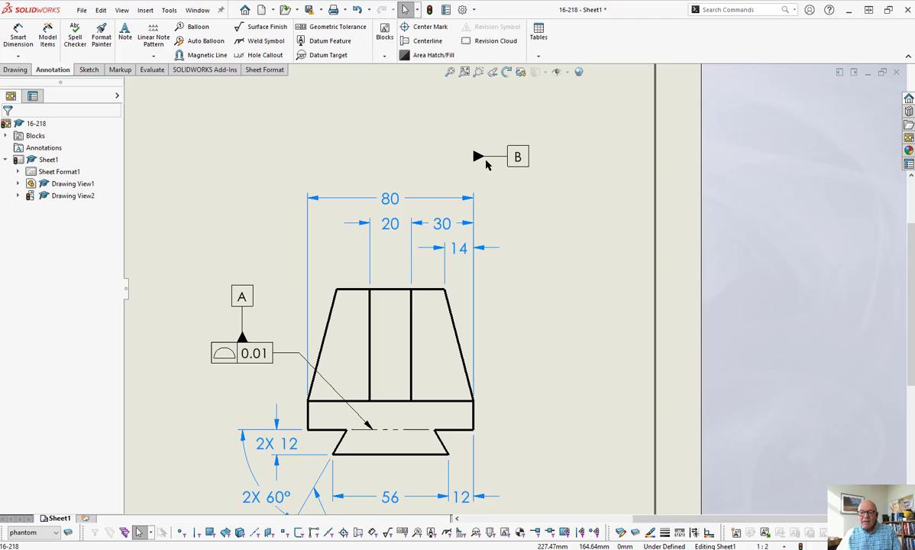
click(474, 199)
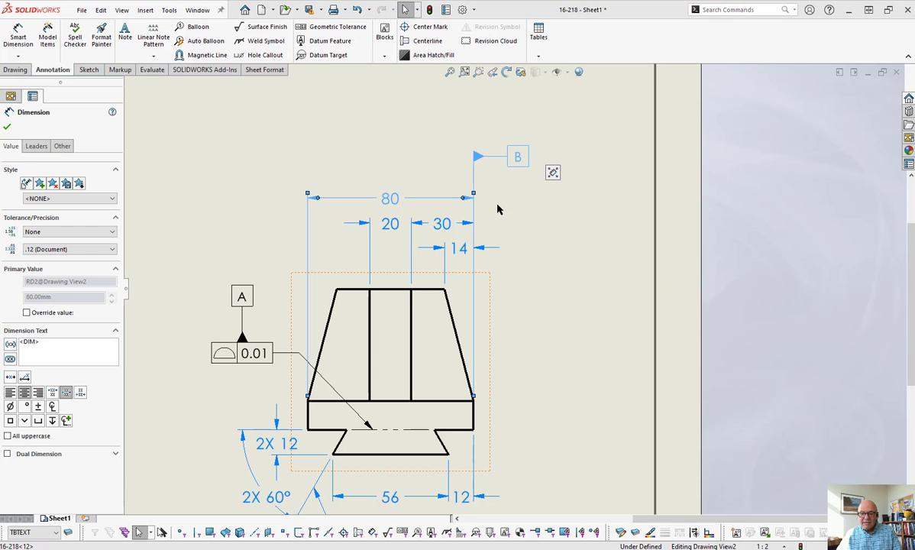
click(575, 227)
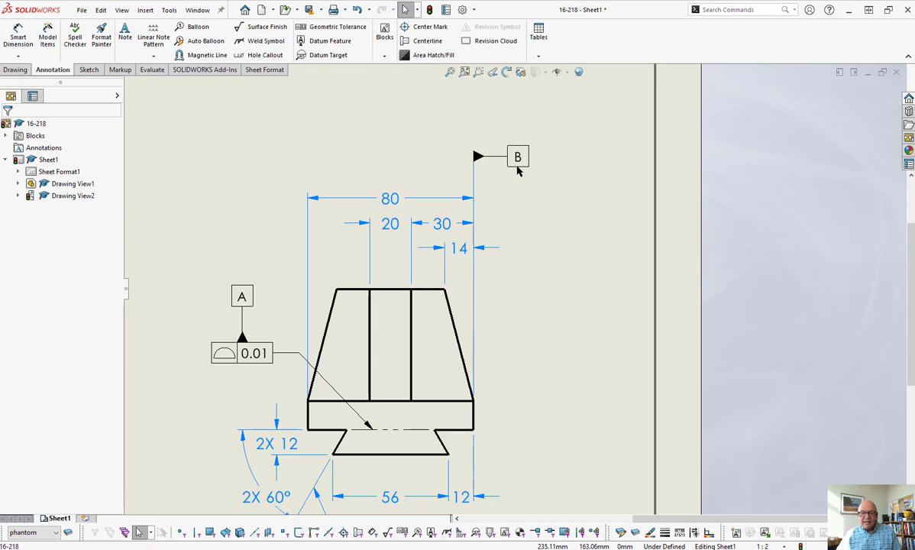
mouse_move(520, 160)
mouse_down()
mouse_move(521, 178)
mouse_move(521, 146)
mouse_move(521, 171)
mouse_up()
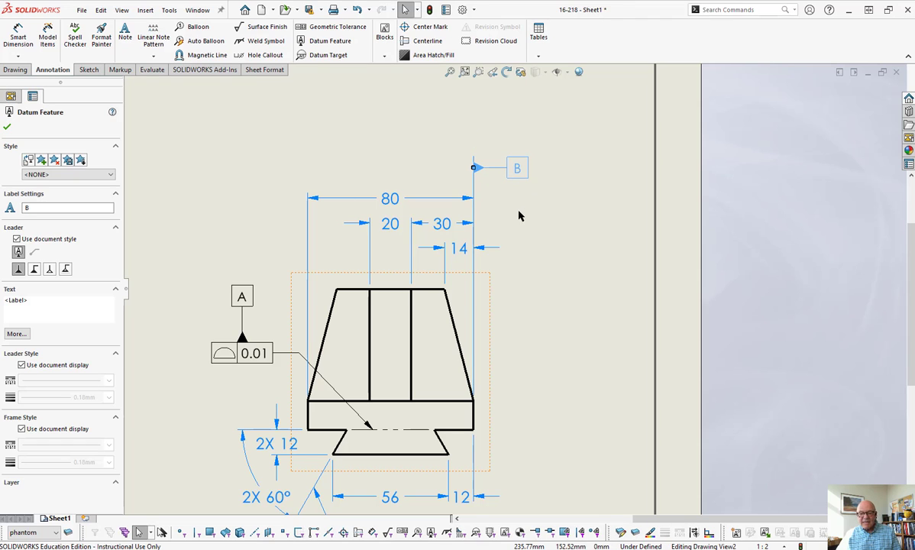
scroll(520, 218, up, 4)
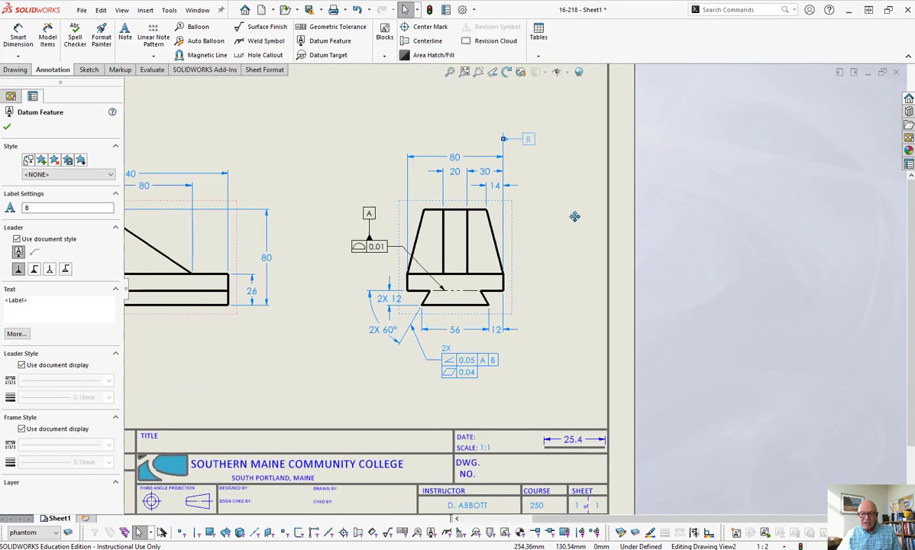
Nudge Drawing View2 slightly right and pan to centre the sheet
scroll(578, 229, up, 1)
click(564, 305)
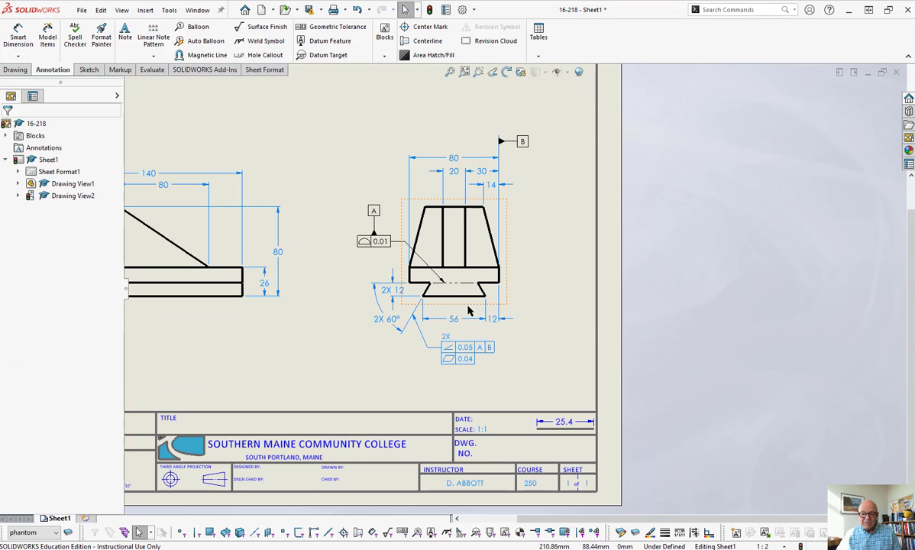
mouse_move(468, 310)
mouse_down()
mouse_move(503, 318)
mouse_move(427, 310)
mouse_move(464, 300)
mouse_move(417, 301)
mouse_move(461, 298)
mouse_up()
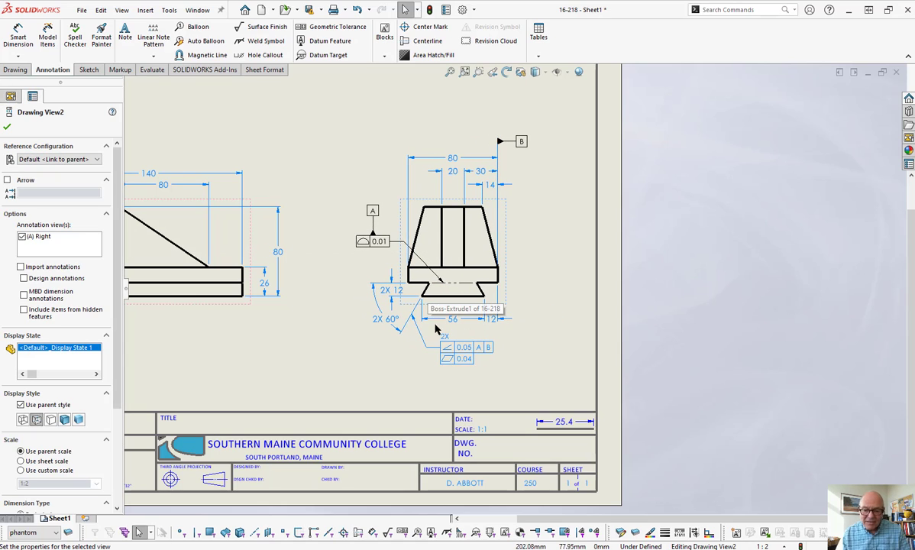
middle_drag(188, 389, 240, 396)
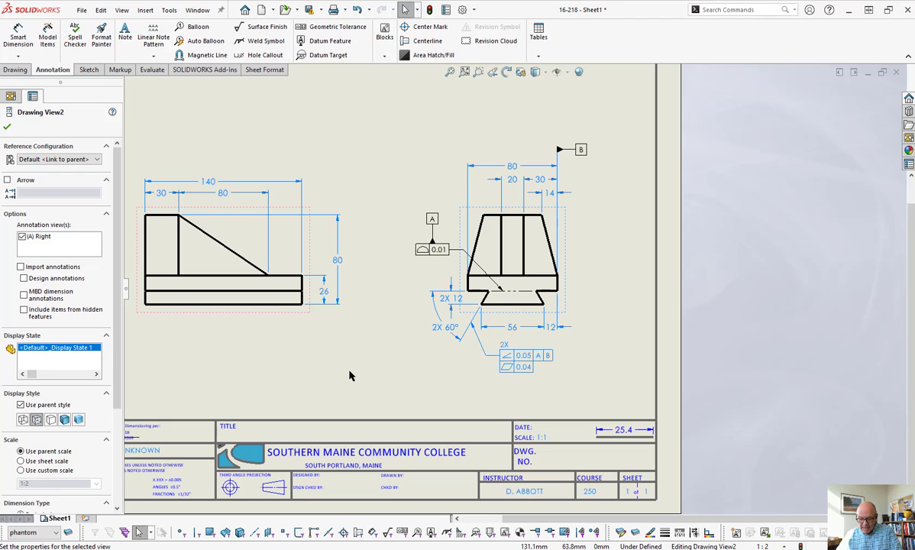
key(ctrl+Right)
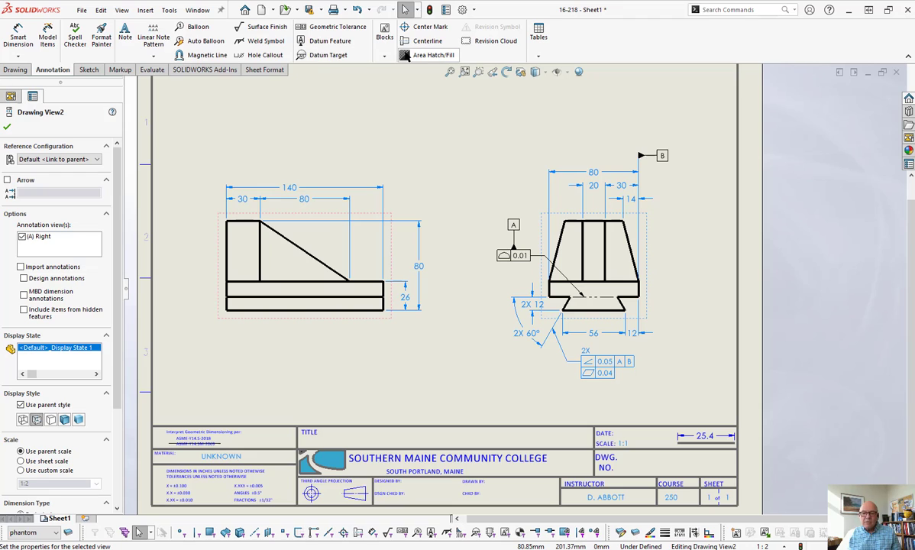
Attach datum C to the left view's left edge, with its flag above the view
click(330, 40)
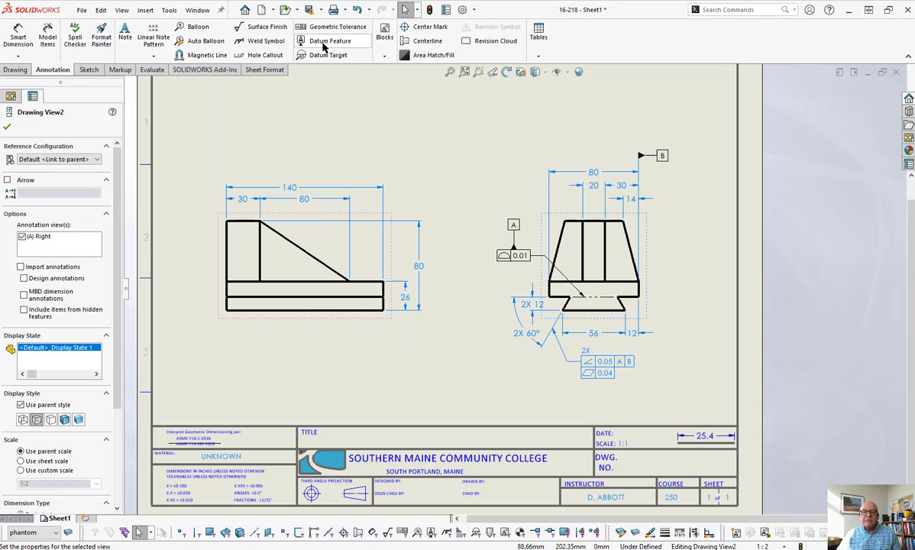
click(228, 244)
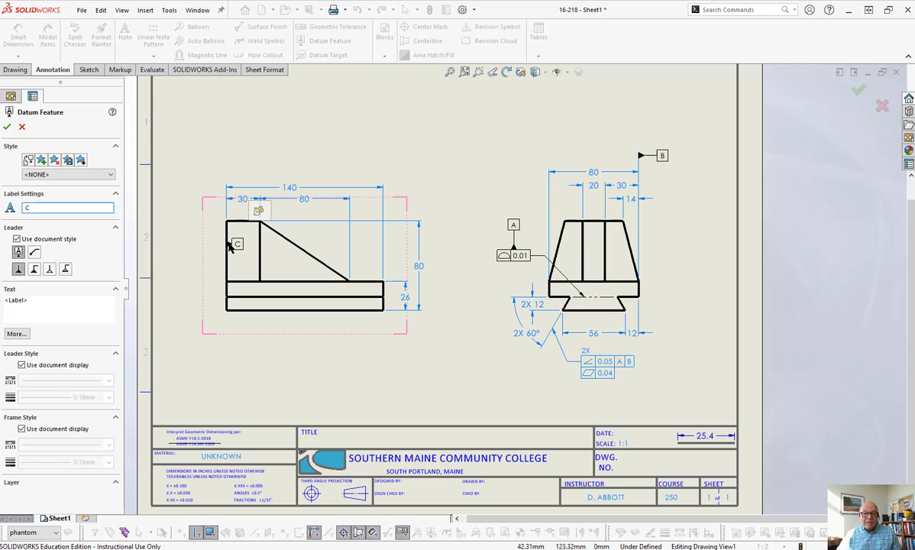
click(201, 175)
key(Escape)
scroll(321, 180, down, 2)
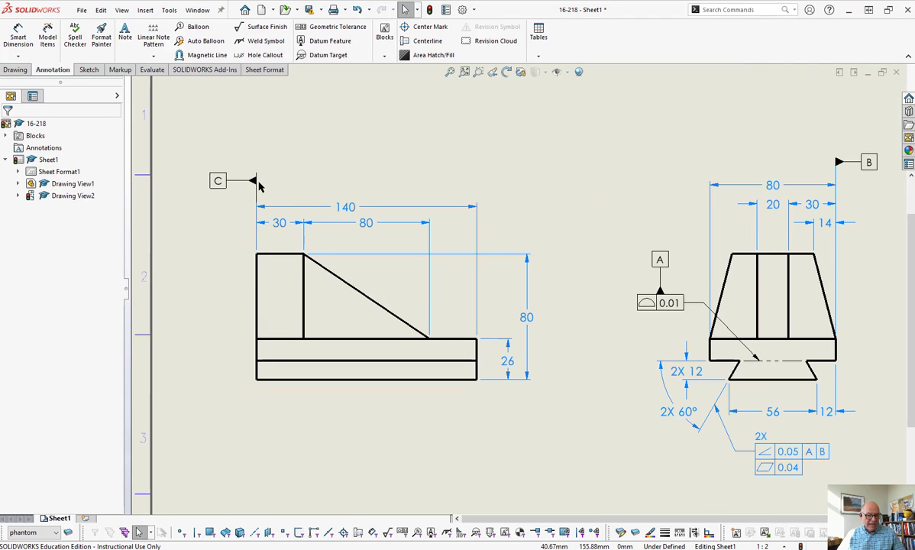
mouse_move(254, 184)
mouse_down()
mouse_move(226, 190)
mouse_move(230, 215)
mouse_move(233, 195)
mouse_move(260, 223)
mouse_move(263, 209)
mouse_move(328, 210)
mouse_move(297, 204)
mouse_move(296, 176)
mouse_move(239, 178)
mouse_up()
click(293, 182)
Reposition the 140 dimension in the left view beneath datum C
click(257, 227)
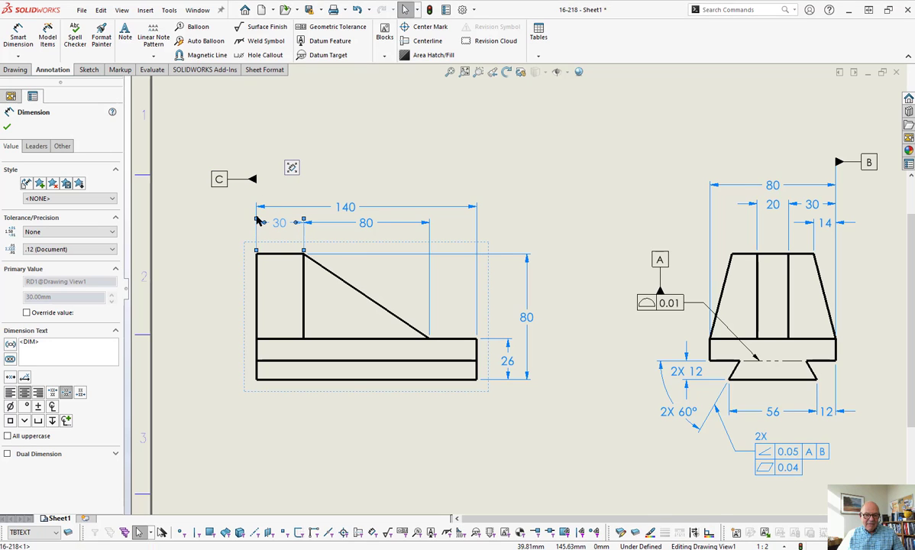
key(Escape)
click(259, 209)
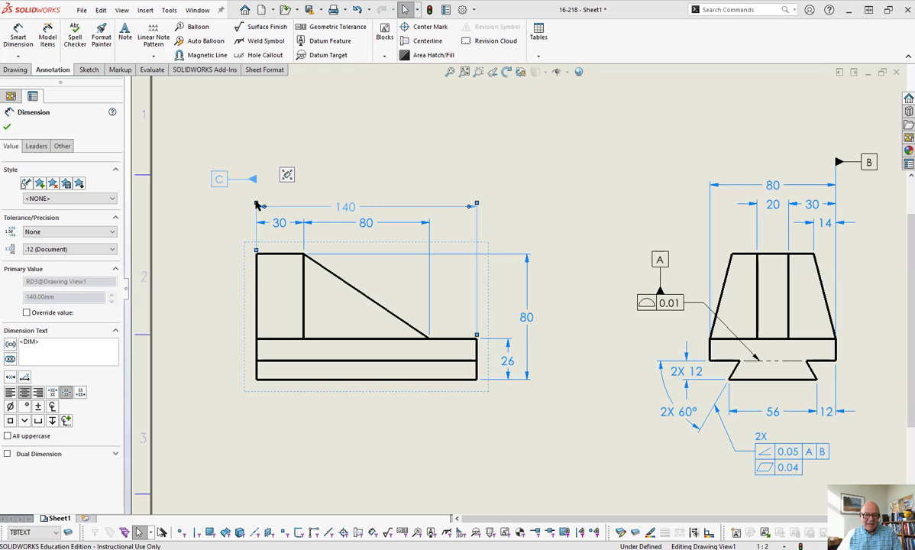
drag(257, 205, 255, 230)
click(327, 188)
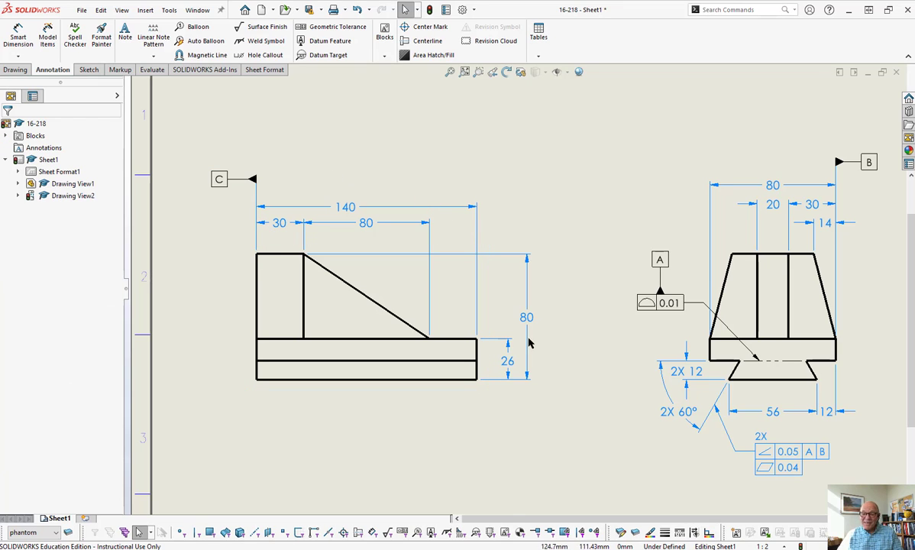
scroll(535, 357, up, 2)
scroll(484, 377, down, 1)
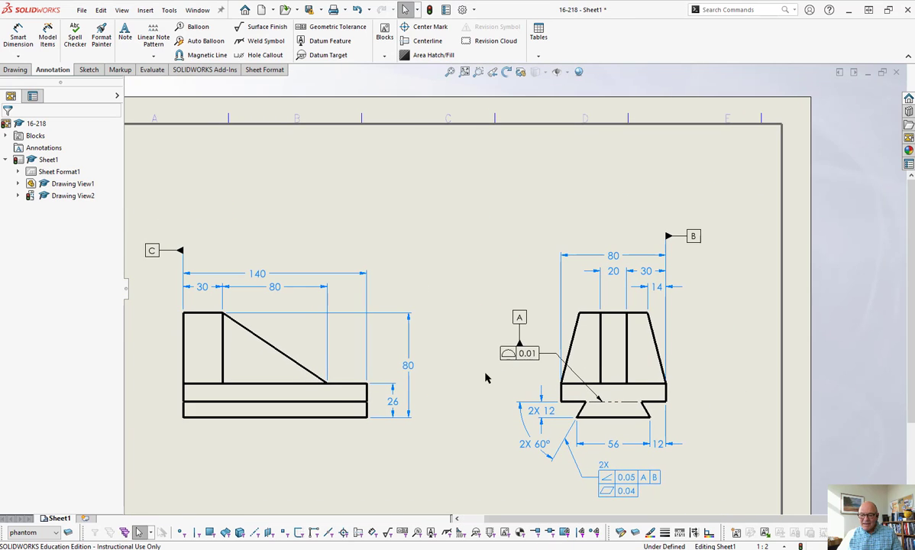
Switch to the open Part1.SLDPRT cylinder model through the Window menu
middle_drag(483, 376, 501, 313)
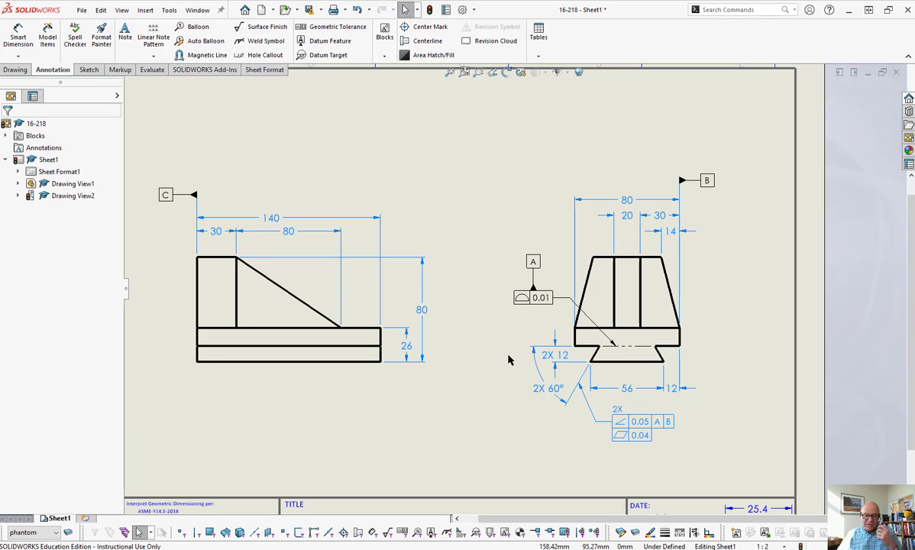
click(198, 10)
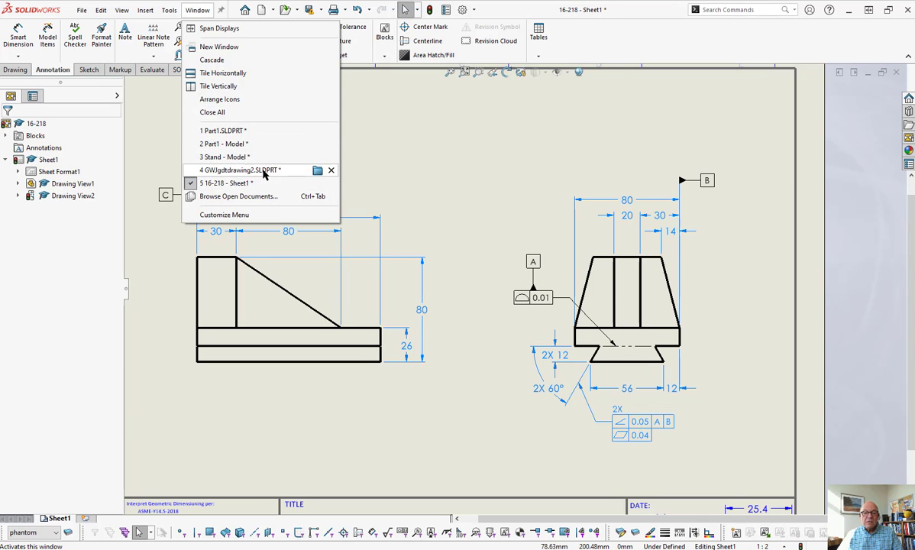
click(229, 131)
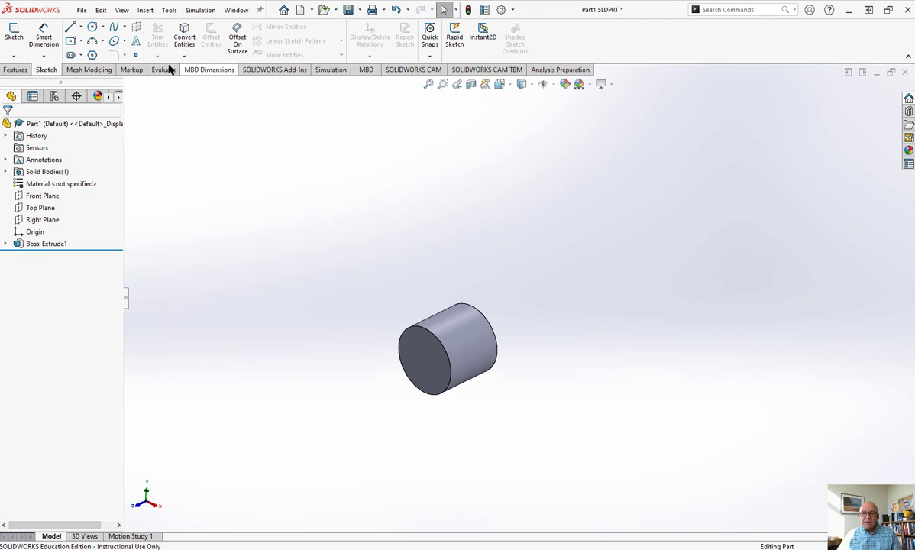
Create a new drawing from the File menu, reaching the custom 279.40 × 215.90 mm sheet settings
click(88, 11)
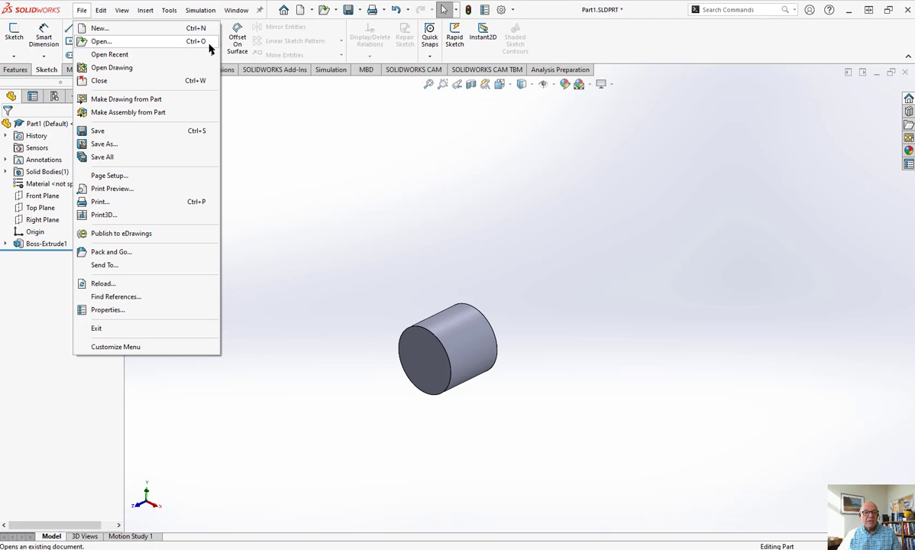
click(122, 101)
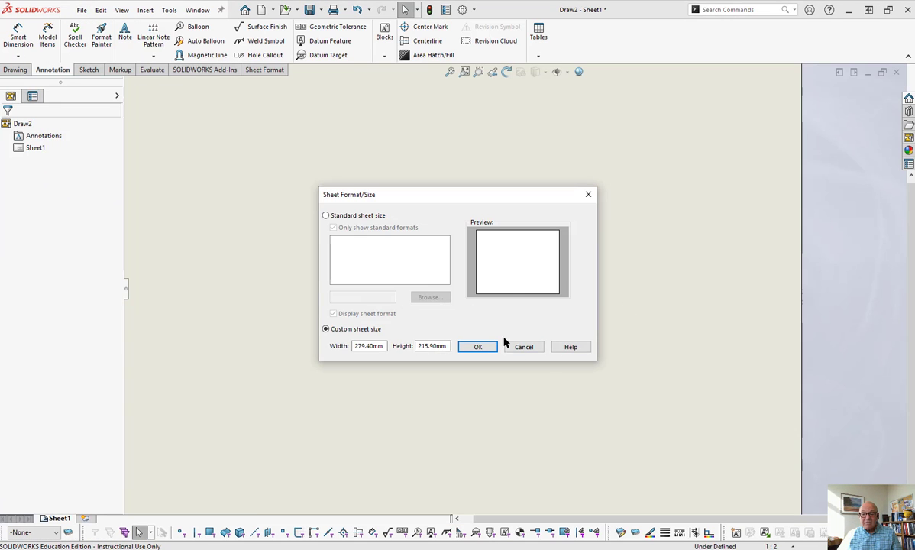
Accept the custom sheet, then place the cylinder's front view and a projected view to its right
click(489, 348)
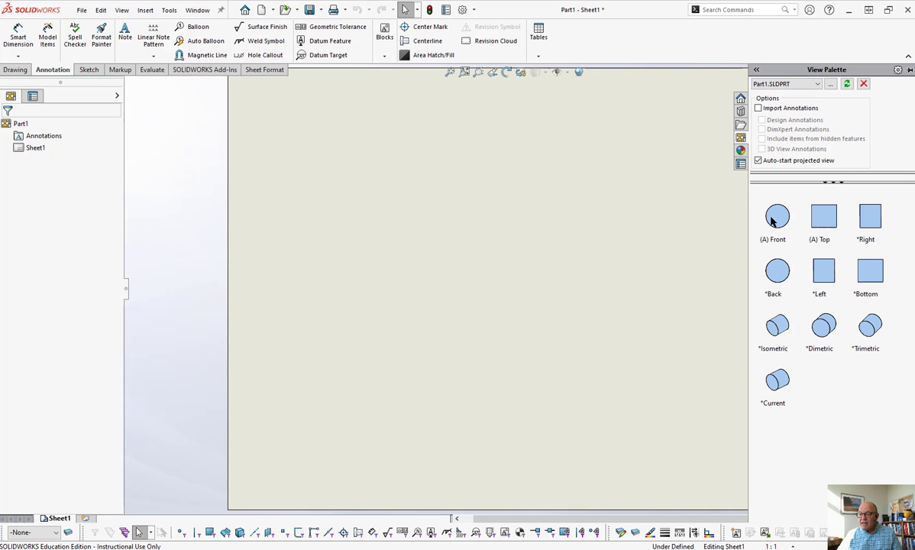
drag(773, 220, 374, 290)
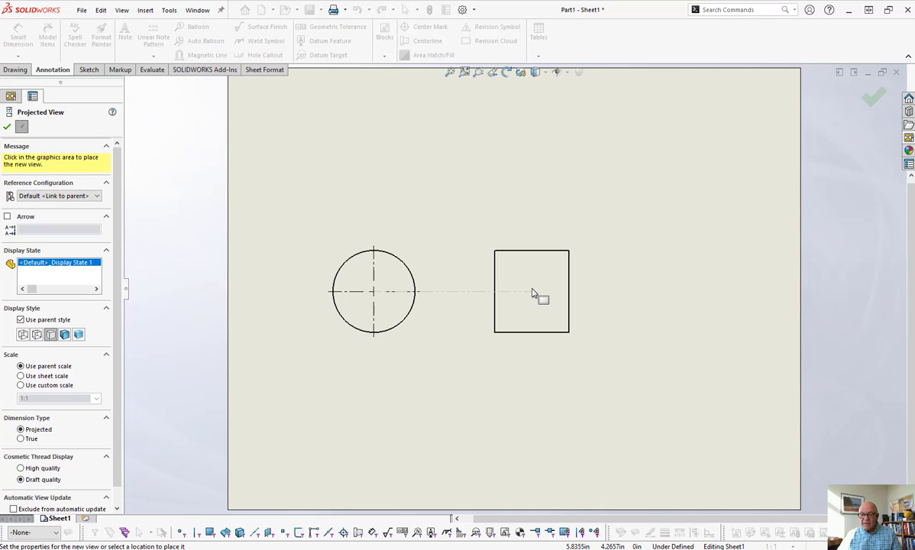
click(533, 294)
key(Escape)
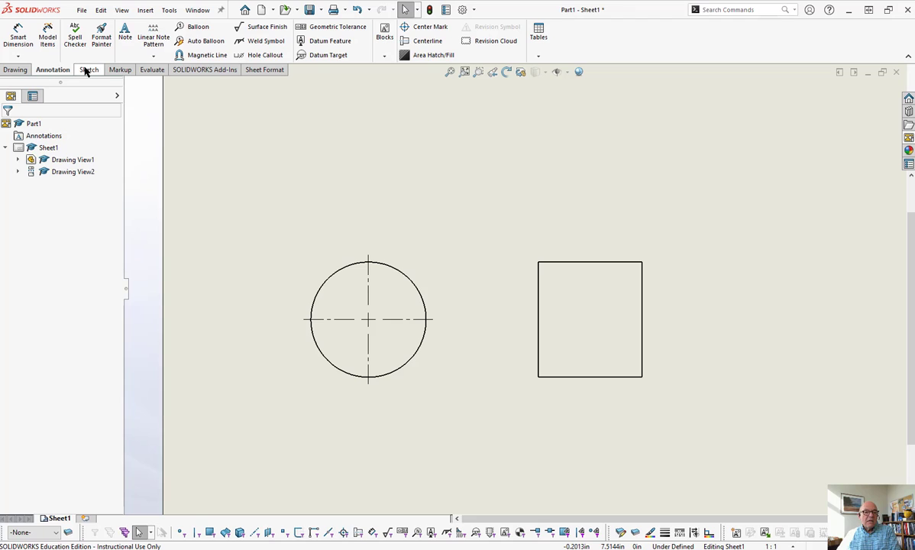
Set the document's drafting standard to ANSI in Document Properties
click(17, 38)
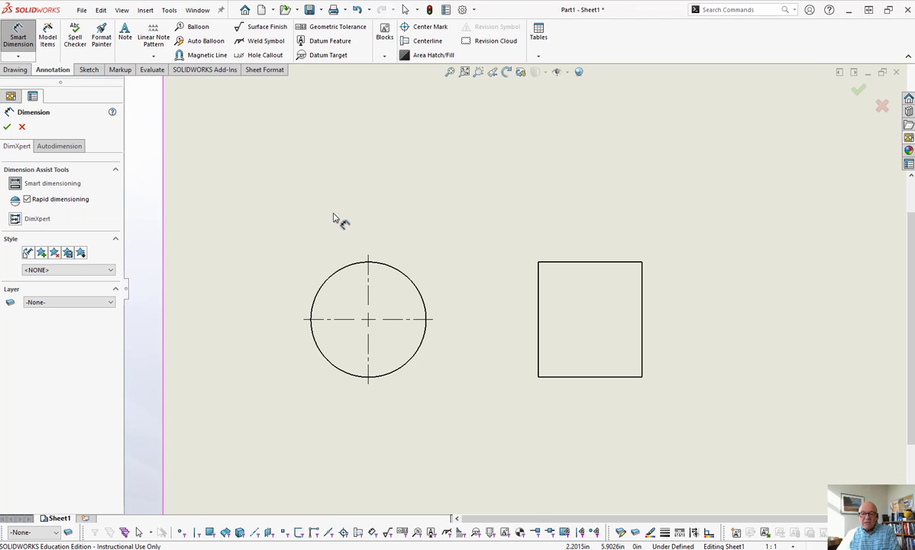
click(396, 269)
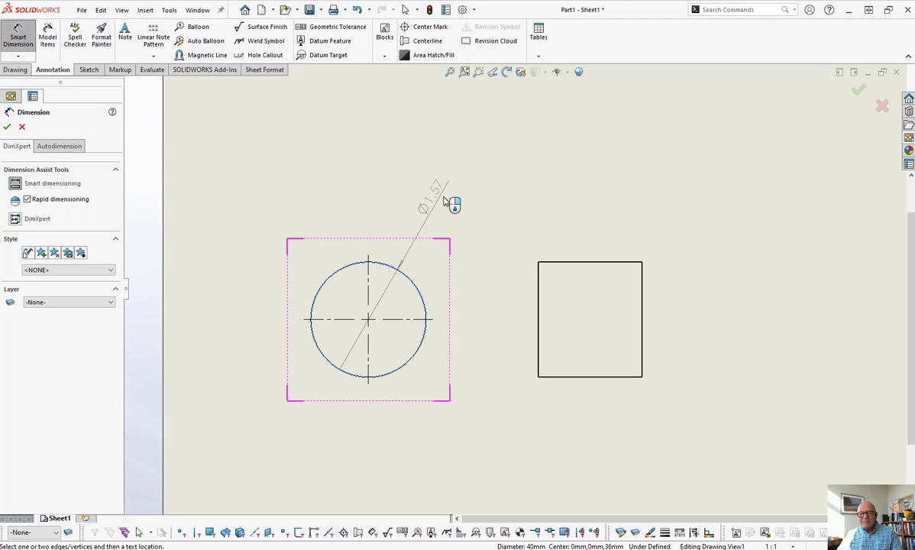
key(Escape)
click(474, 9)
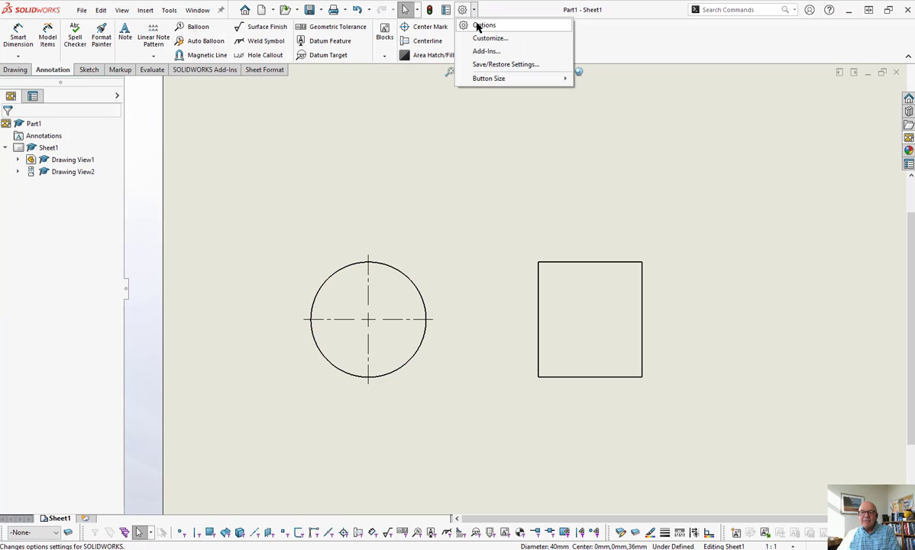
click(481, 25)
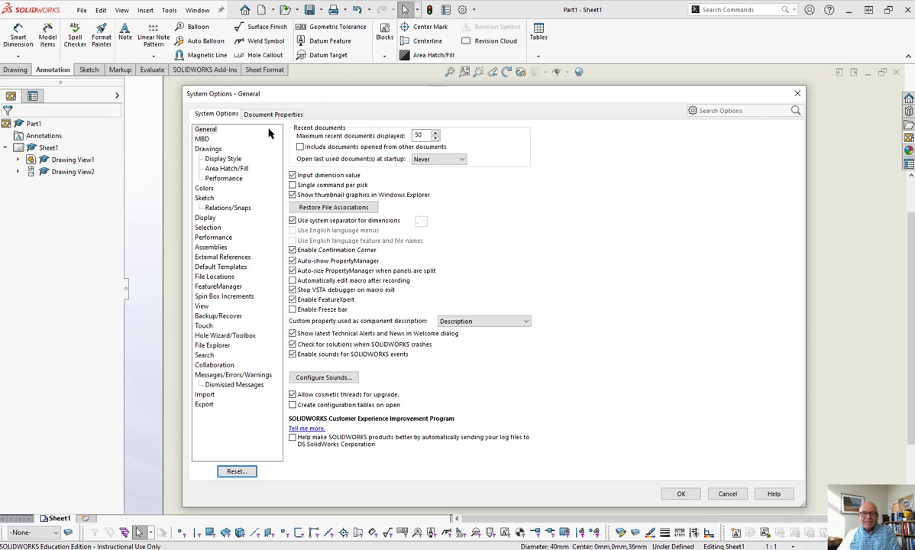
click(259, 113)
click(512, 139)
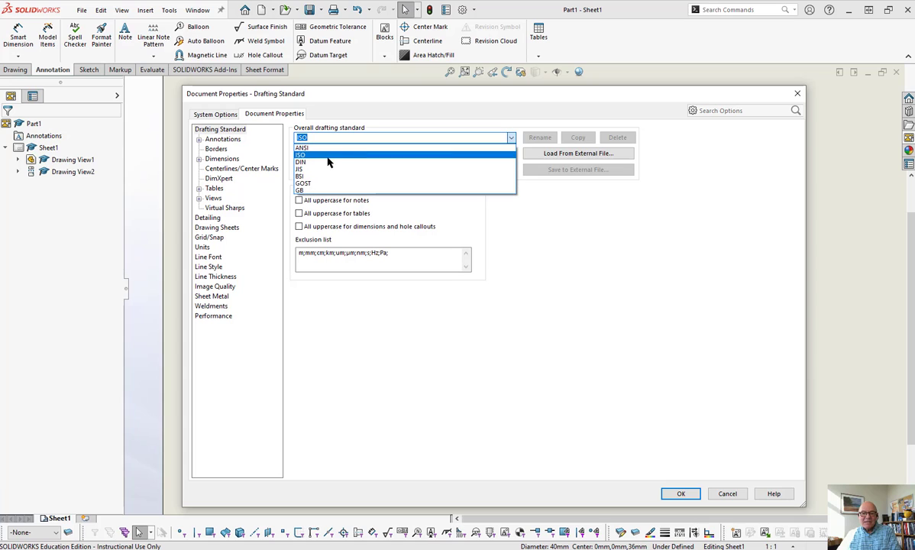
click(306, 145)
click(689, 495)
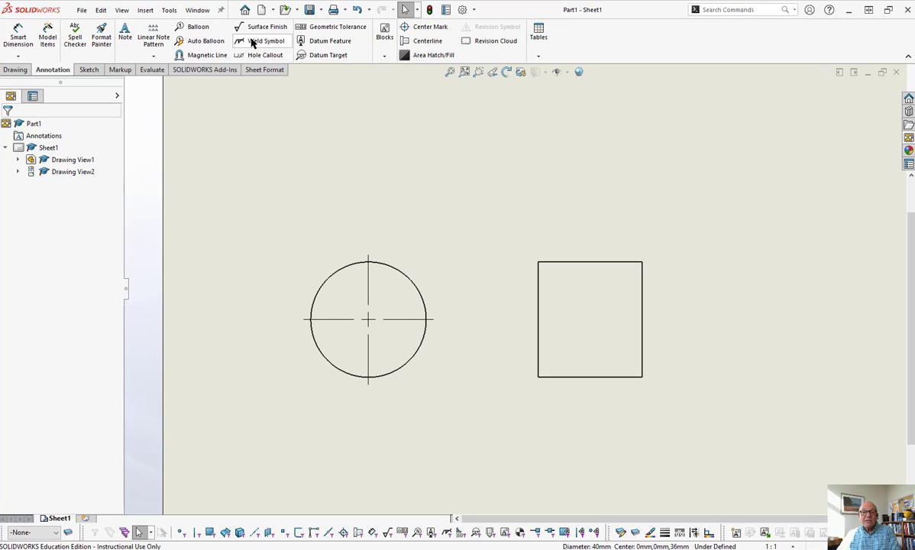
Dimension the circle's diameter as Ø1.5748, with the text placed above it
click(18, 39)
click(392, 266)
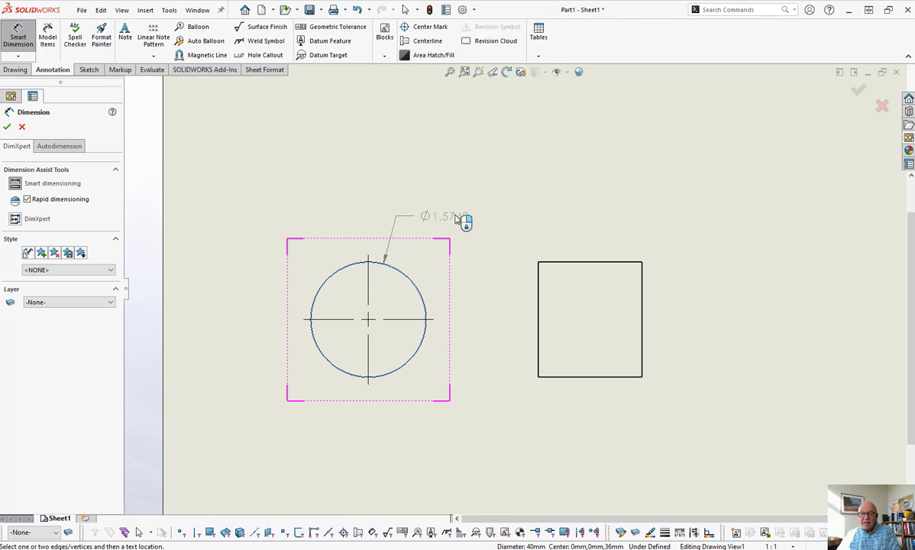
click(585, 202)
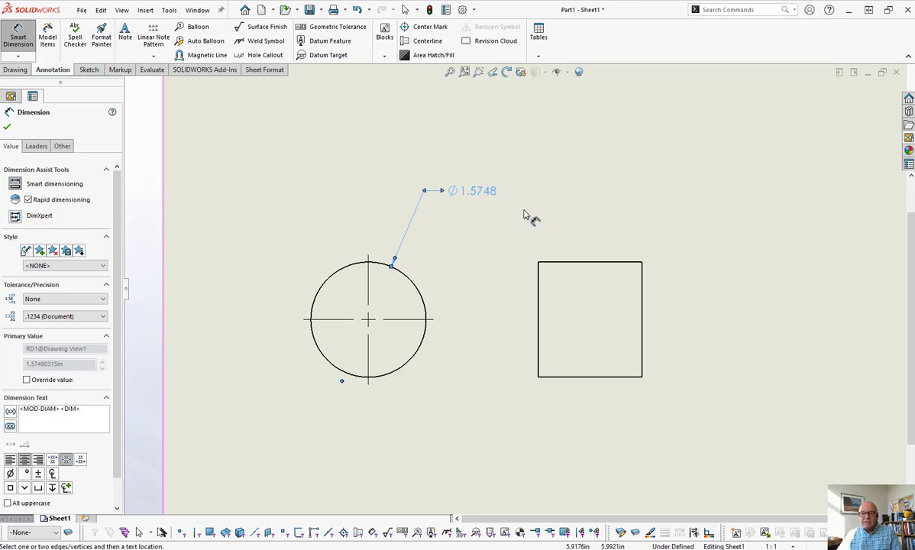
key(Escape)
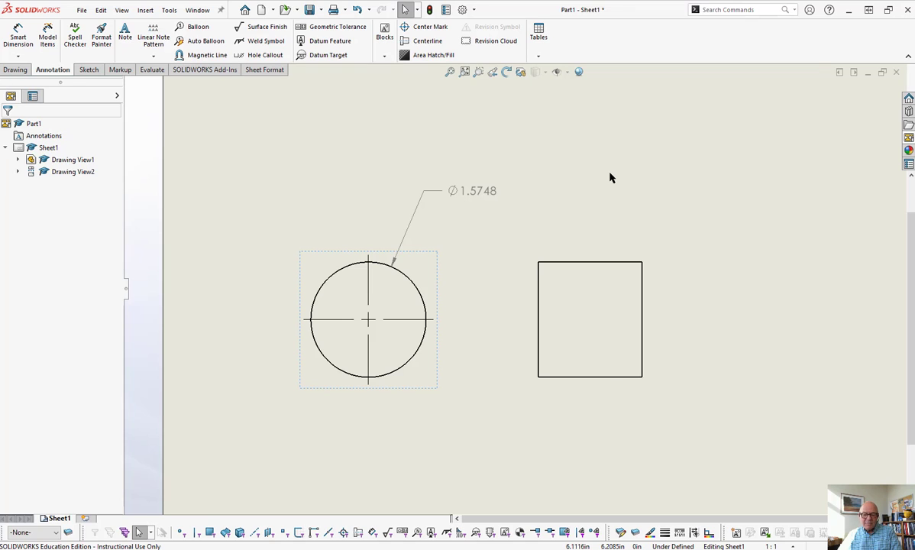
Auto-insert a centerline through the rectangle view (Drawing View2)
click(603, 343)
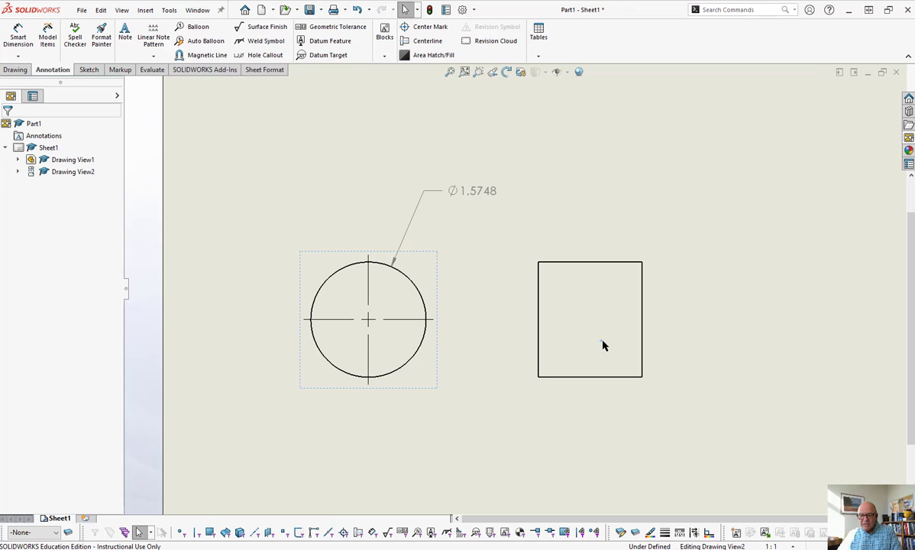
click(416, 42)
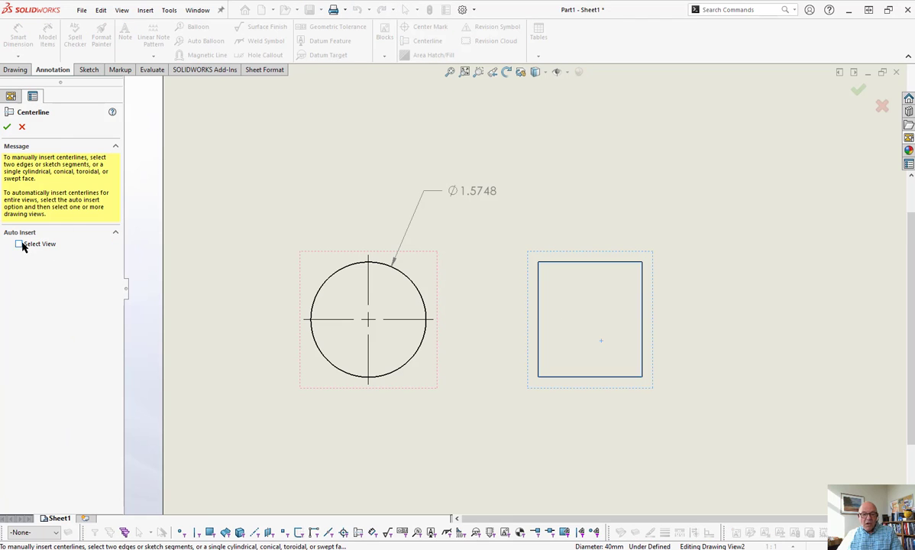
key(Escape)
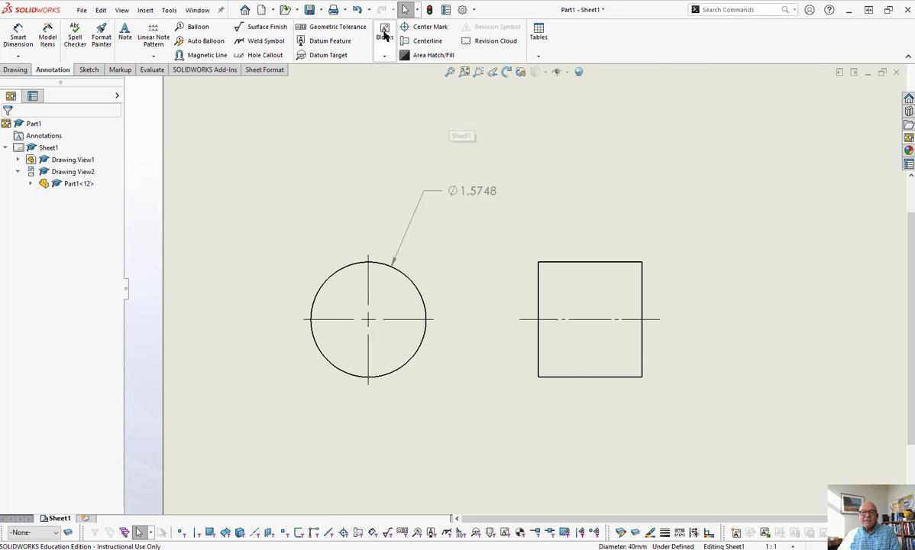
Attach datum feature A to the Ø1.5748 diameter dimension
click(303, 41)
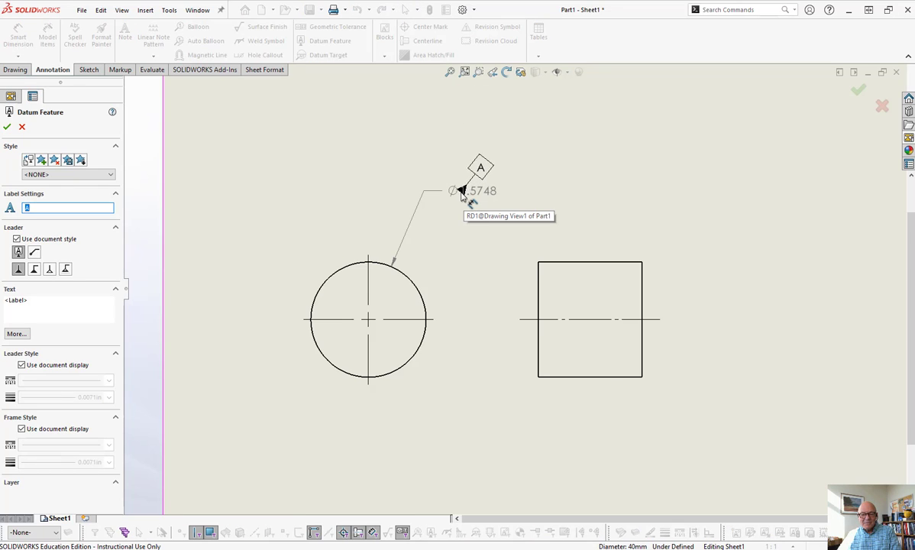
click(463, 193)
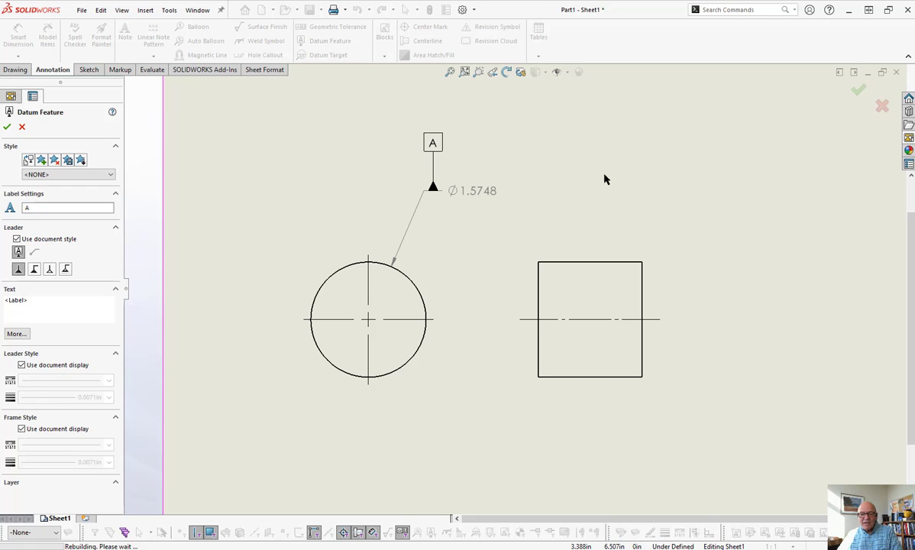
key(Escape)
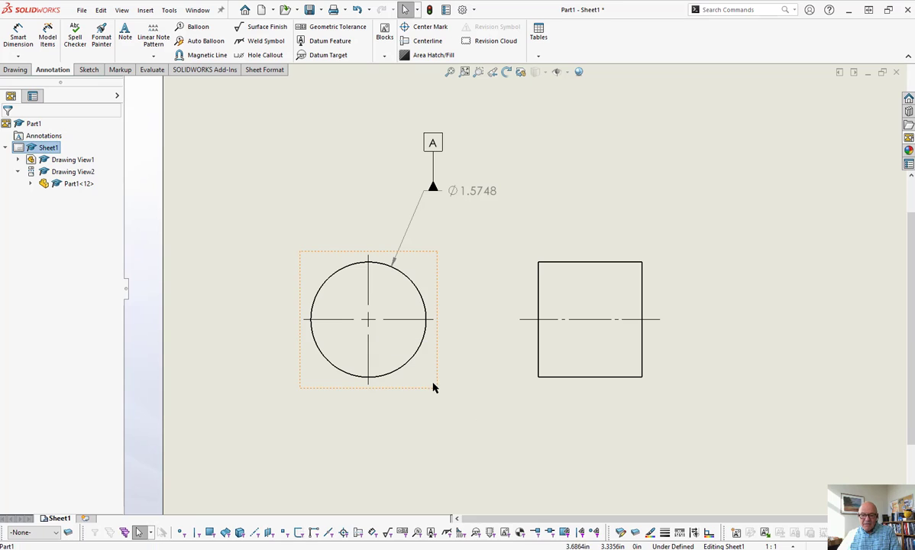
Shift the circle view (Drawing View1) slightly to the left
click(372, 388)
key(Escape)
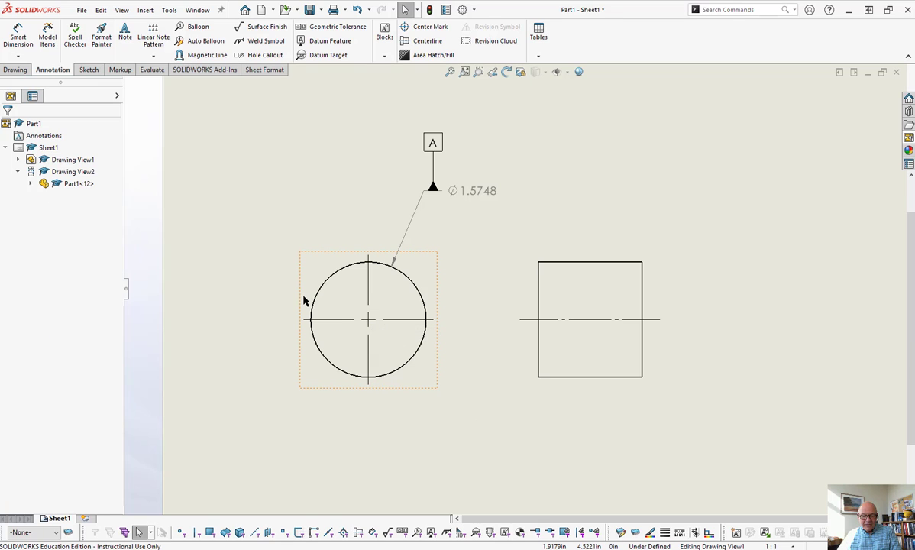
click(212, 301)
mouse_move(356, 262)
mouse_down()
mouse_move(303, 258)
mouse_move(395, 255)
mouse_move(301, 256)
mouse_up()
click(543, 455)
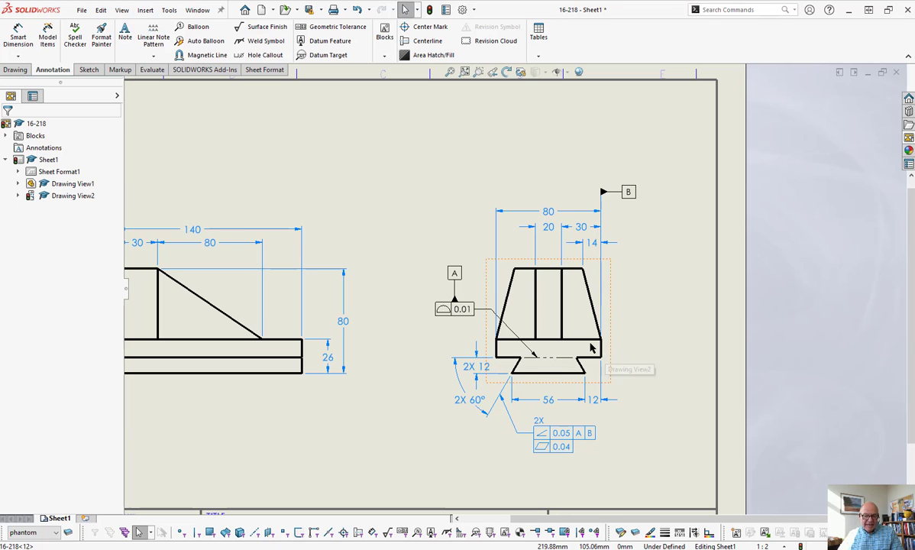
Attach datum D to the 80 dimension's left extension line, with its box above the part
click(321, 42)
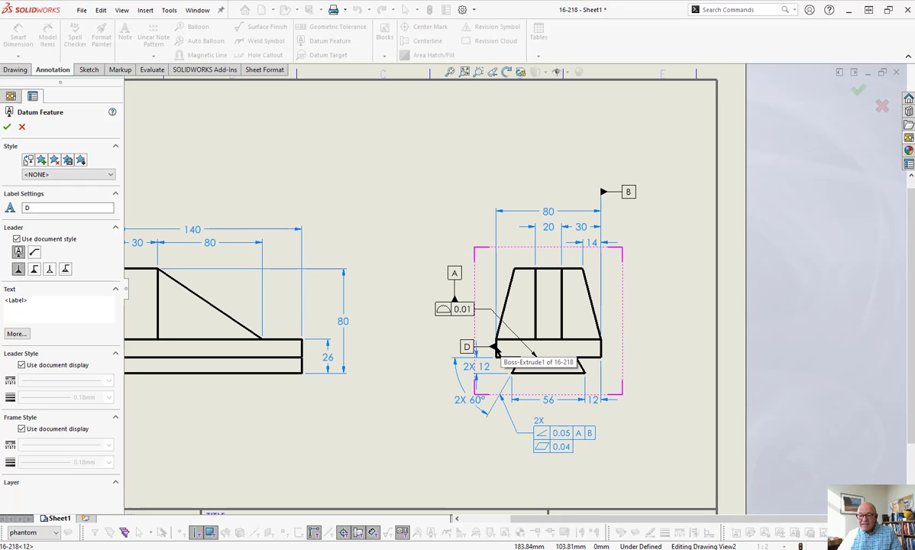
click(498, 349)
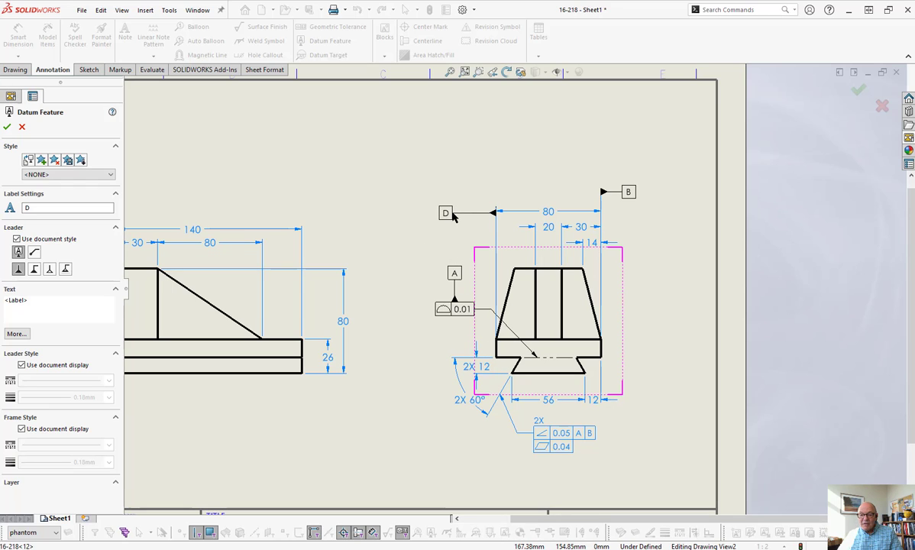
click(456, 214)
key(Escape)
Slide datum D down toward the part's left edge and try attaching it there
scroll(530, 221, down, 3)
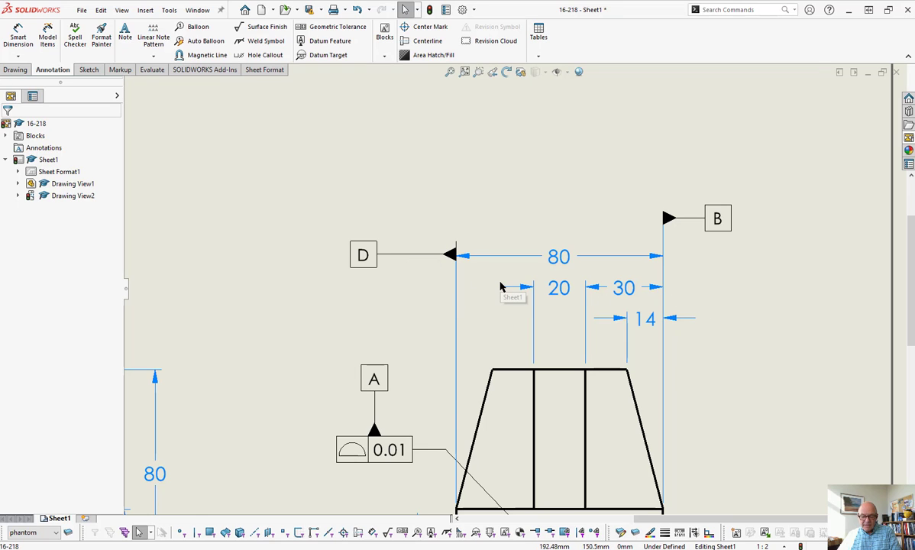
scroll(499, 286, up, 1)
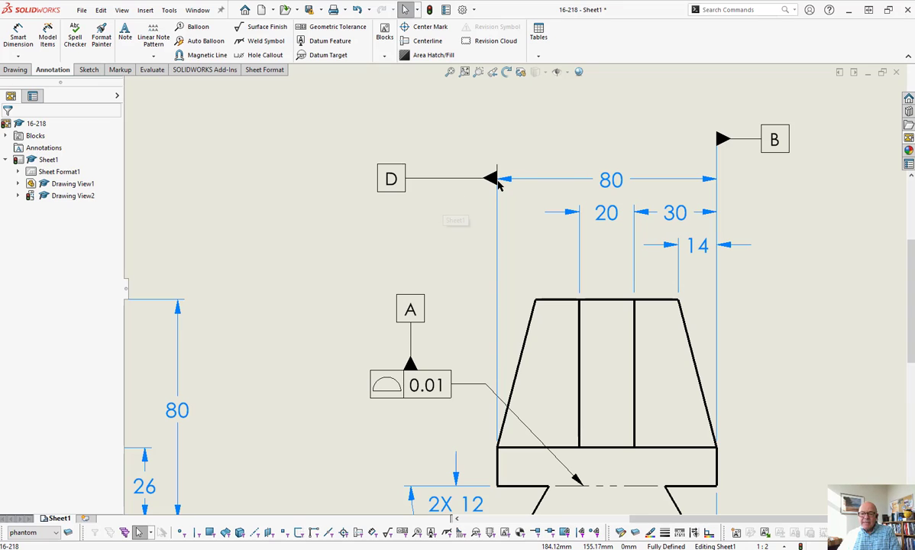
mouse_move(491, 179)
mouse_down()
mouse_move(494, 190)
mouse_move(497, 179)
mouse_move(512, 187)
mouse_up()
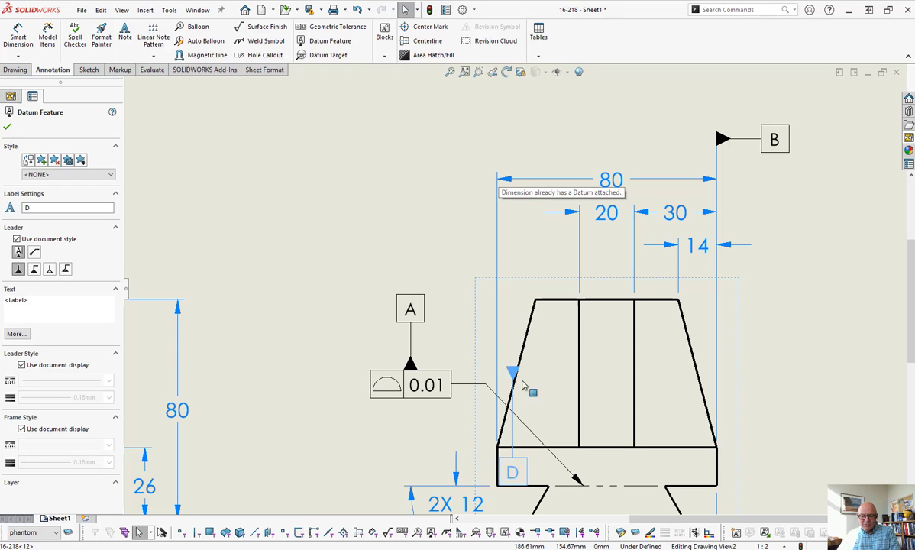
click(496, 463)
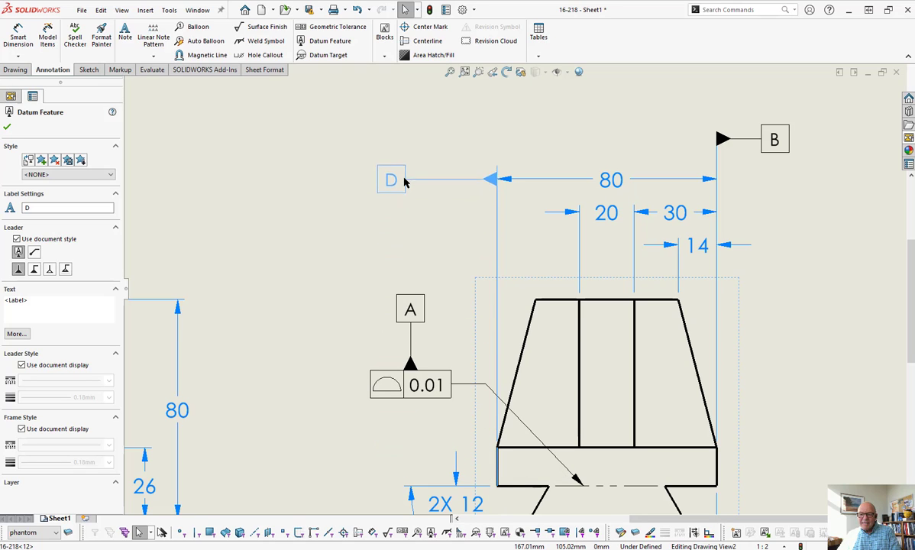
scroll(466, 182, down, 2)
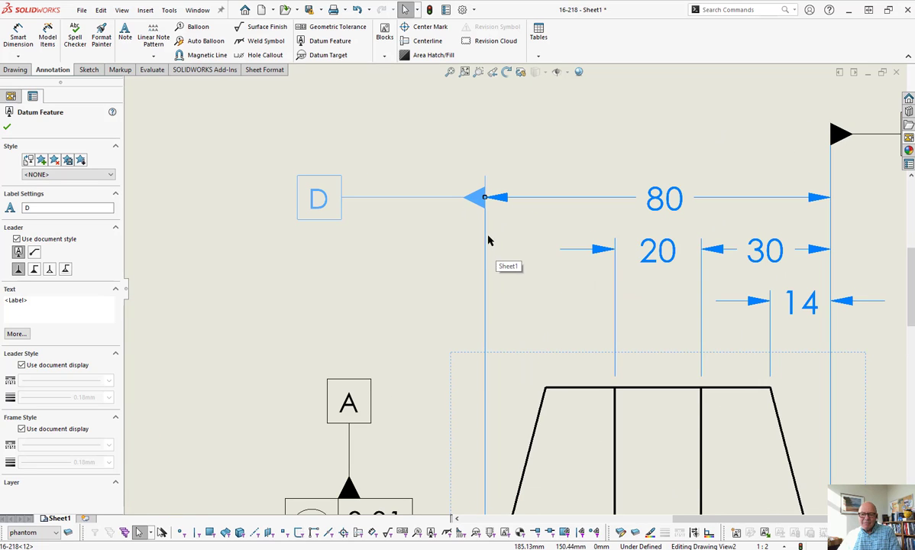
scroll(645, 313, up, 4)
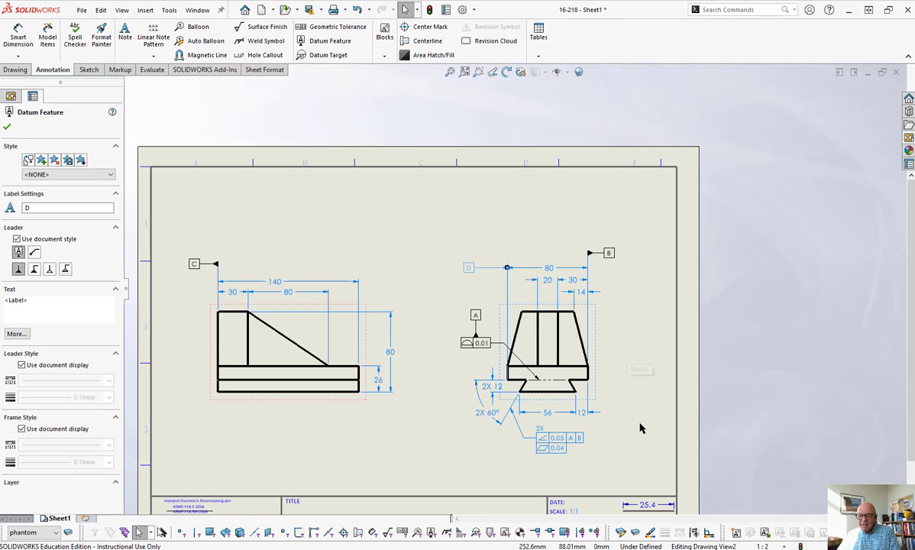
Realign the two drawing views by nudging the right view left and the left view up
key(Escape)
drag(500, 398, 495, 398)
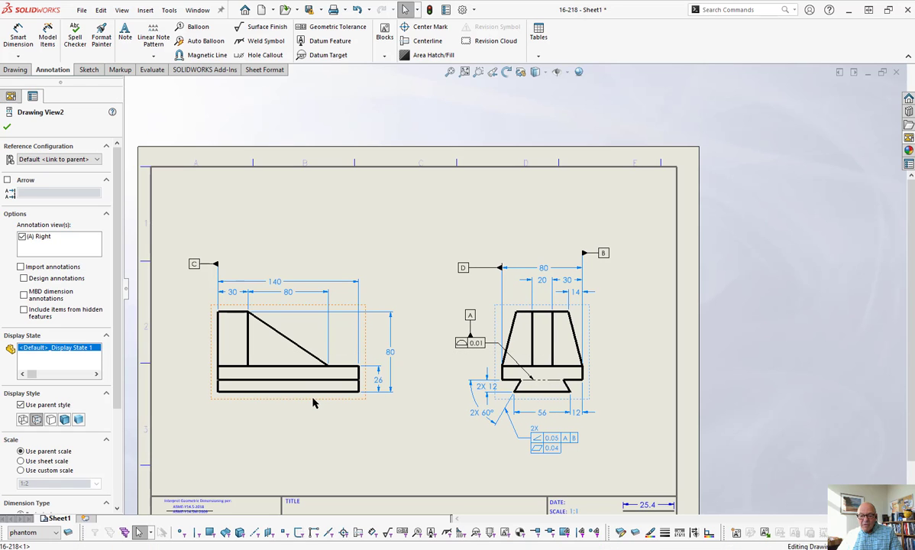
mouse_move(313, 398)
mouse_down()
mouse_move(308, 370)
mouse_move(311, 400)
mouse_up()
Raise the 80 dimension with datum B slightly higher above the part
scroll(566, 256, down, 3)
mouse_move(534, 278)
mouse_down()
mouse_move(535, 266)
mouse_move(527, 280)
mouse_up()
click(699, 327)
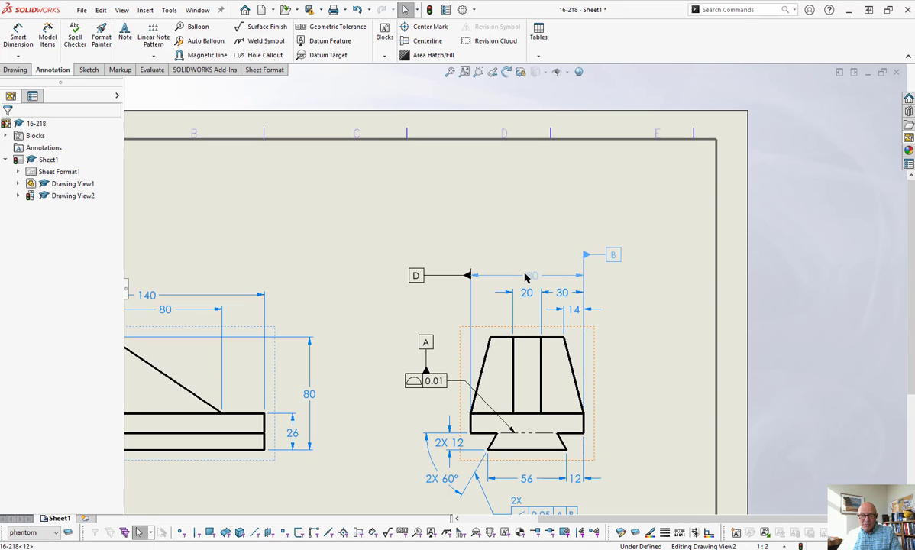
click(680, 302)
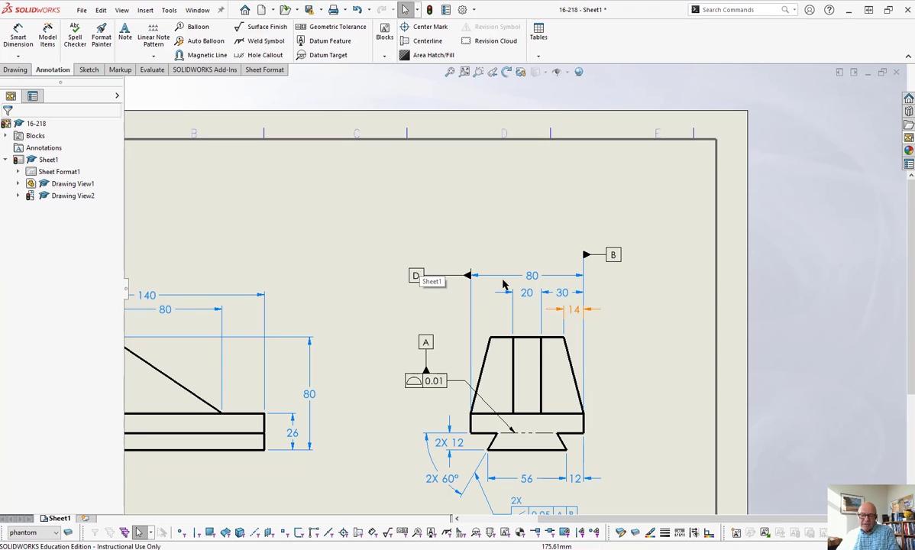
scroll(495, 282, down, 2)
scroll(495, 282, down, 2)
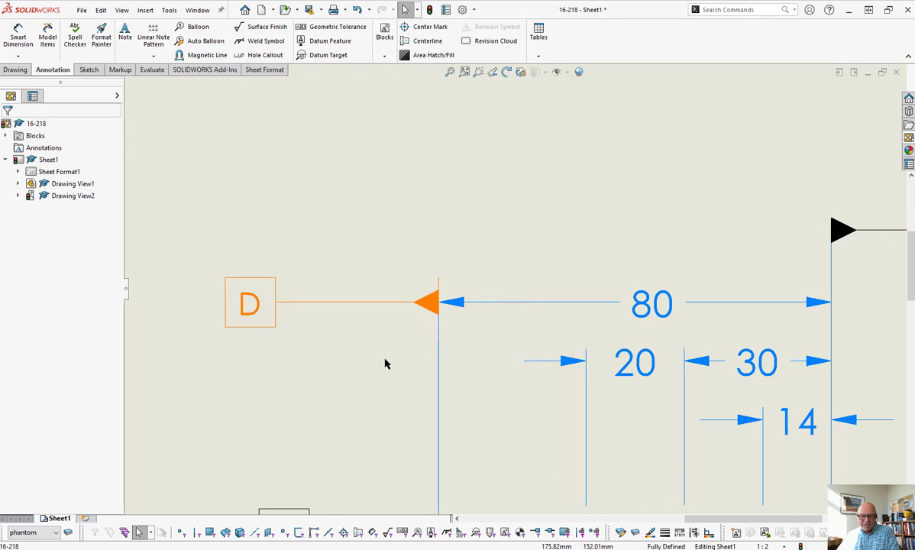
scroll(423, 362, up, 4)
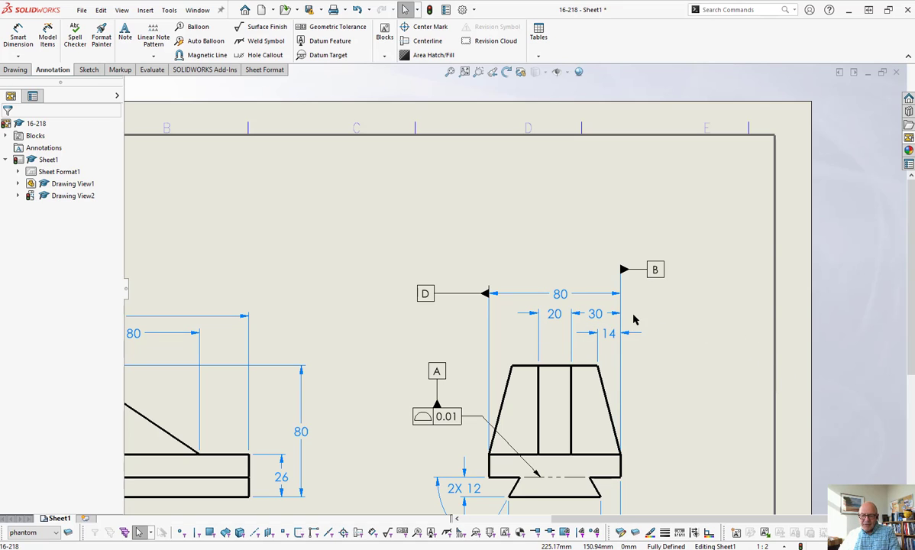
scroll(634, 319, up, 2)
mouse_move(376, 331)
ctrl+middle_down()
mouse_move(457, 317)
mouse_move(462, 246)
mouse_move(430, 274)
ctrl+middle_up()
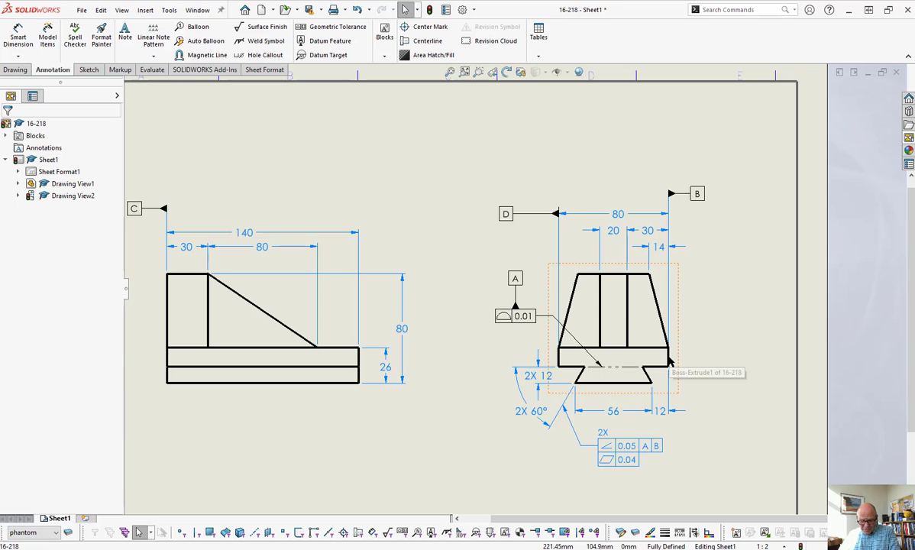
Delete the D datum symbol from the right view's 80 dimension
click(315, 364)
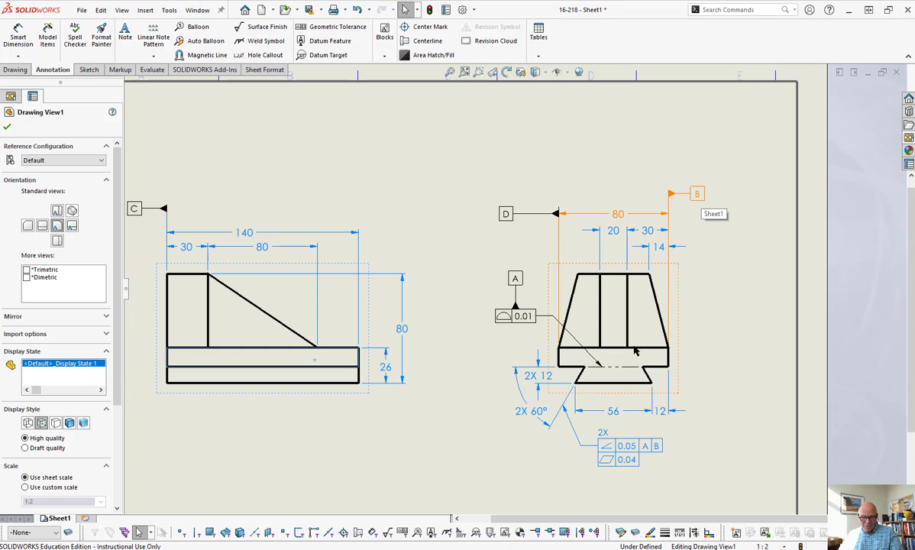
key(Escape)
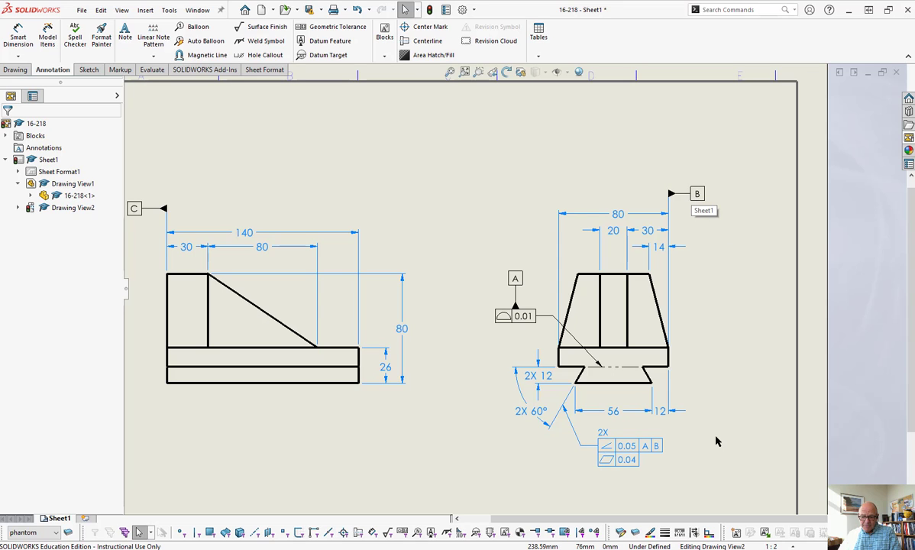
Check the title block, then switch to the Part2 - Sheet1 drawing window
scroll(520, 313, down, 3)
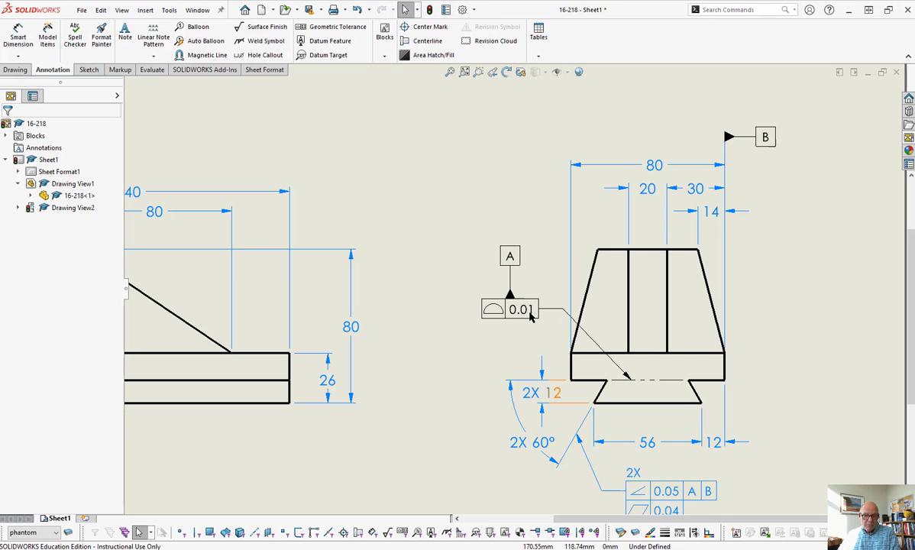
scroll(781, 415, up, 1)
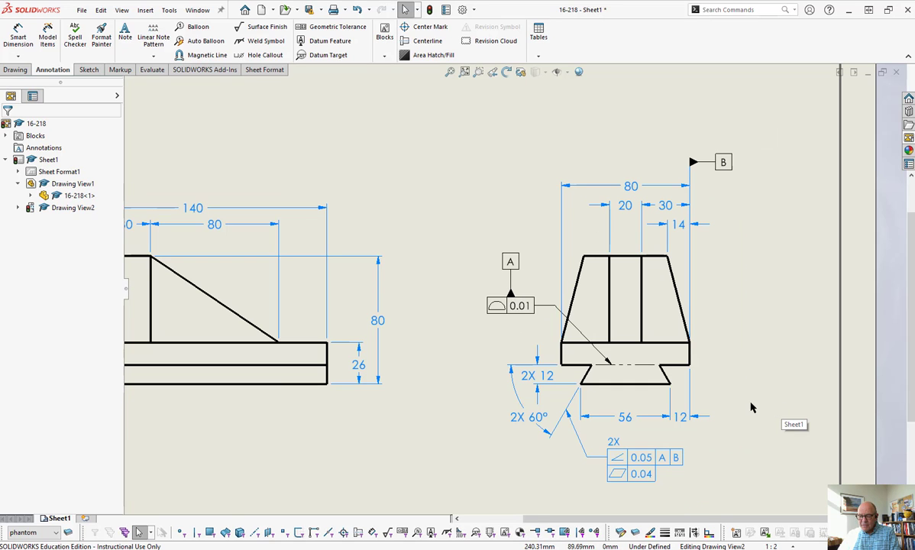
middle_drag(750, 379, 749, 321)
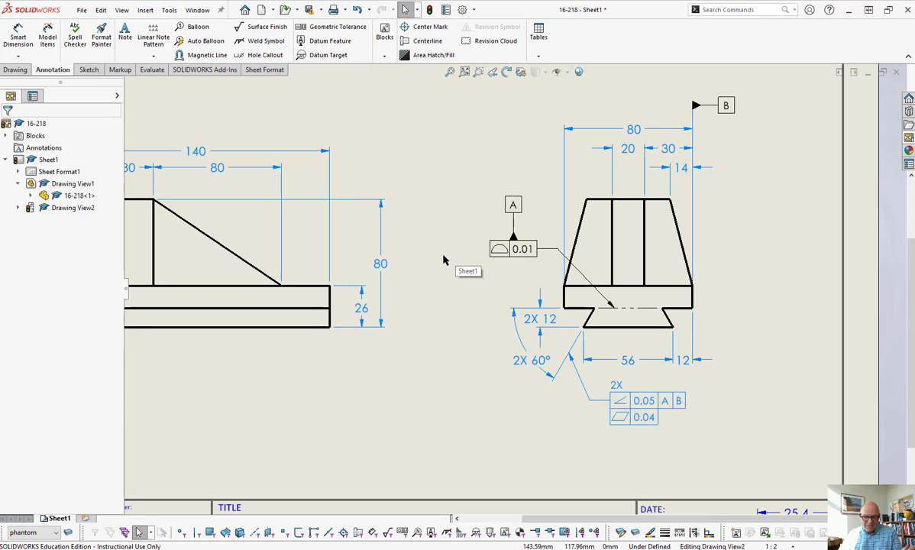
click(443, 260)
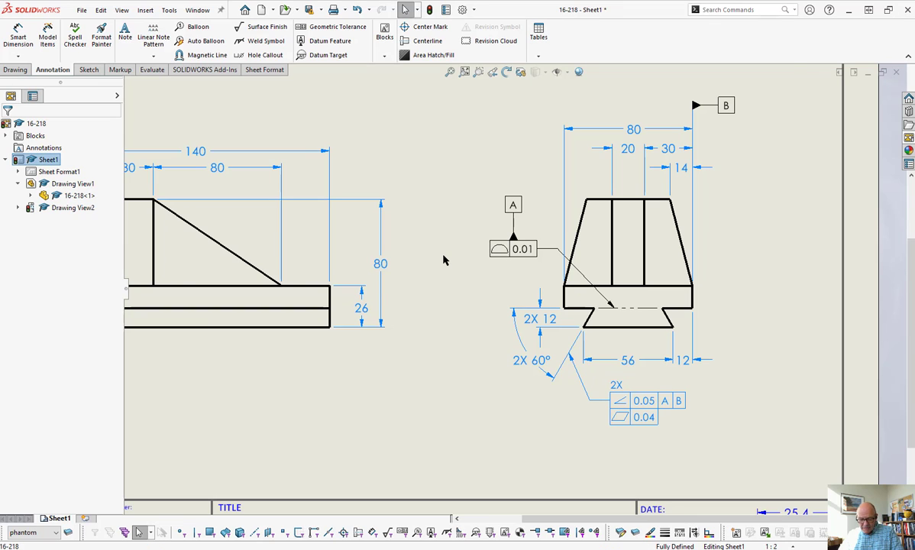
key(ctrl+Tab)
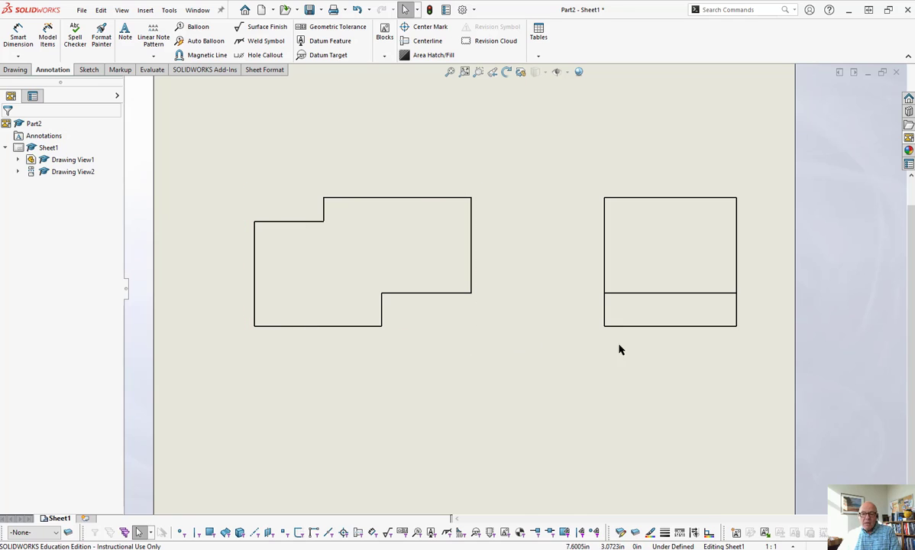
Place datum A on the part's bottom edge and datum B on the lower step's edge
click(329, 40)
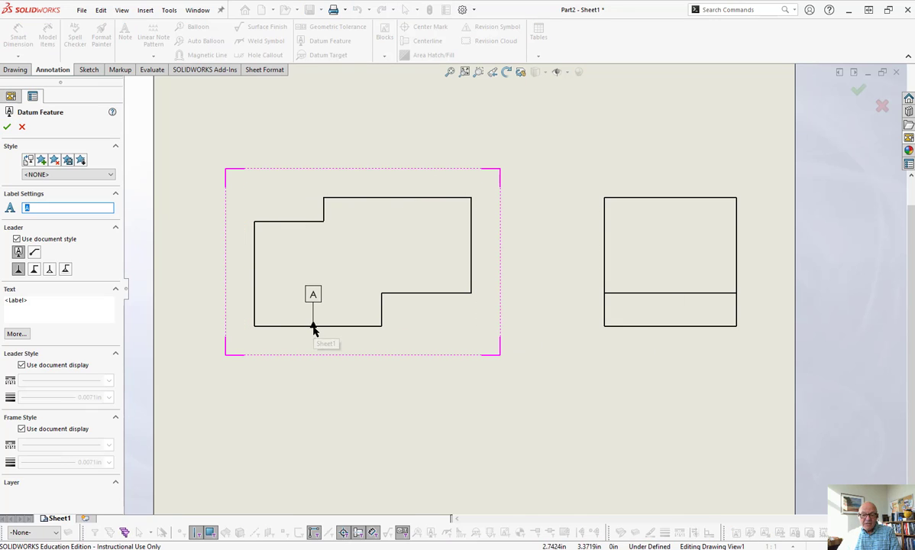
click(213, 310)
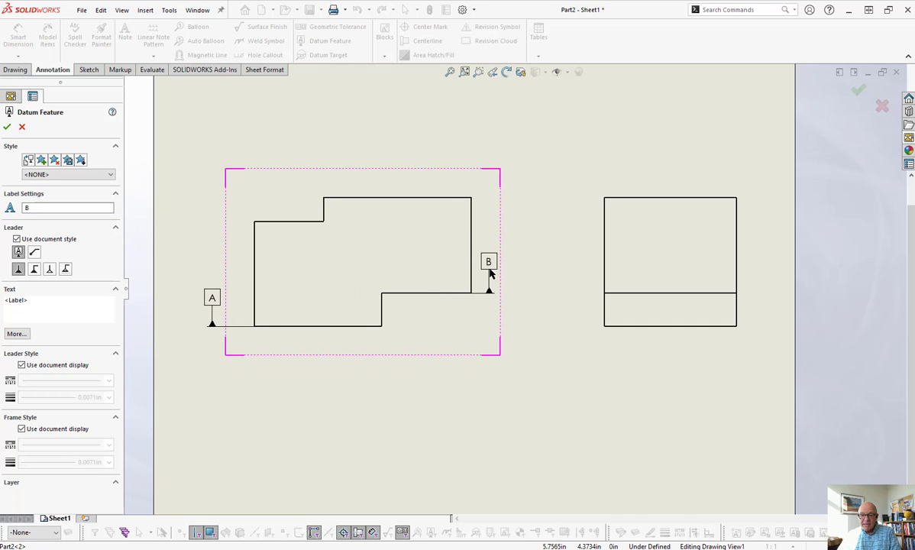
click(501, 291)
key(Escape)
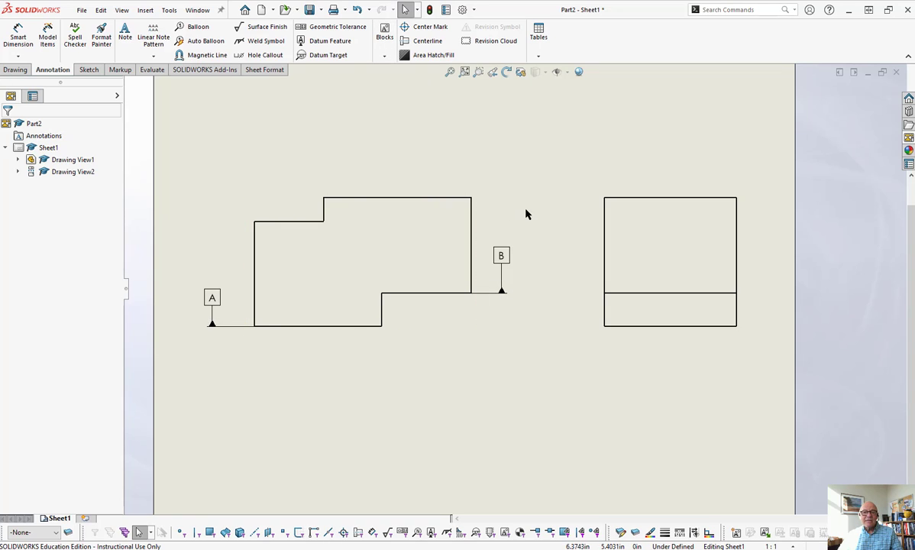
Place a tolerance frame on the top edge, then delete it as it stayed empty
click(302, 30)
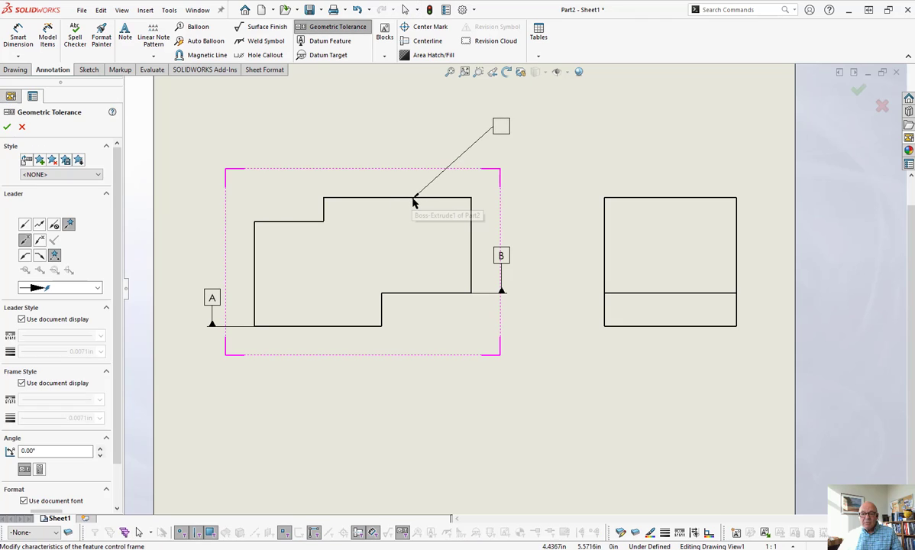
click(414, 199)
click(421, 137)
key(Escape)
click(421, 137)
key(Delete)
Add a parallelism 0.01 frame referencing datum A-B, leader on the top edge
click(329, 26)
click(424, 200)
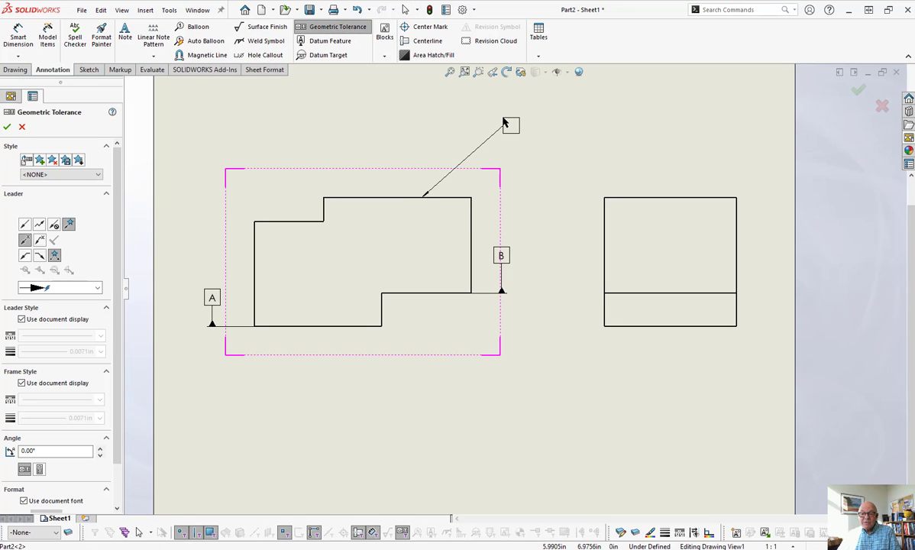
click(470, 128)
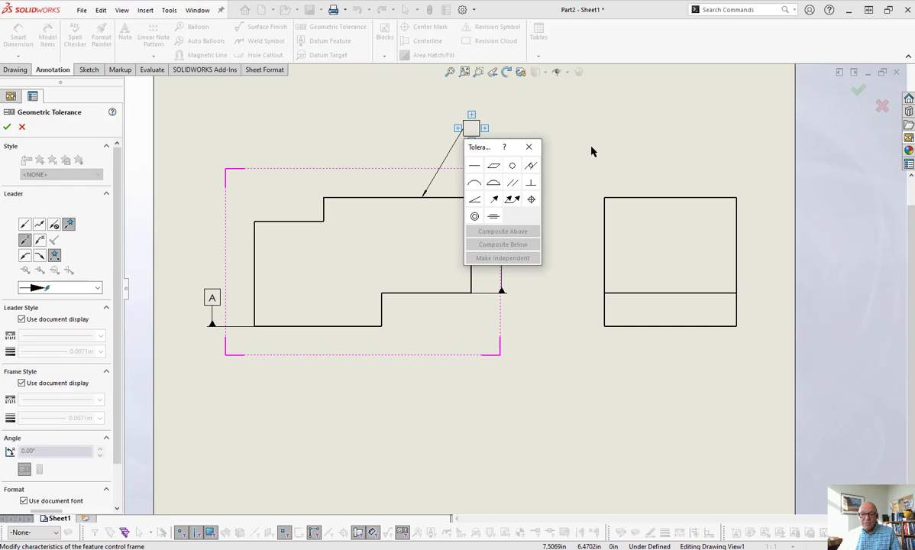
click(511, 183)
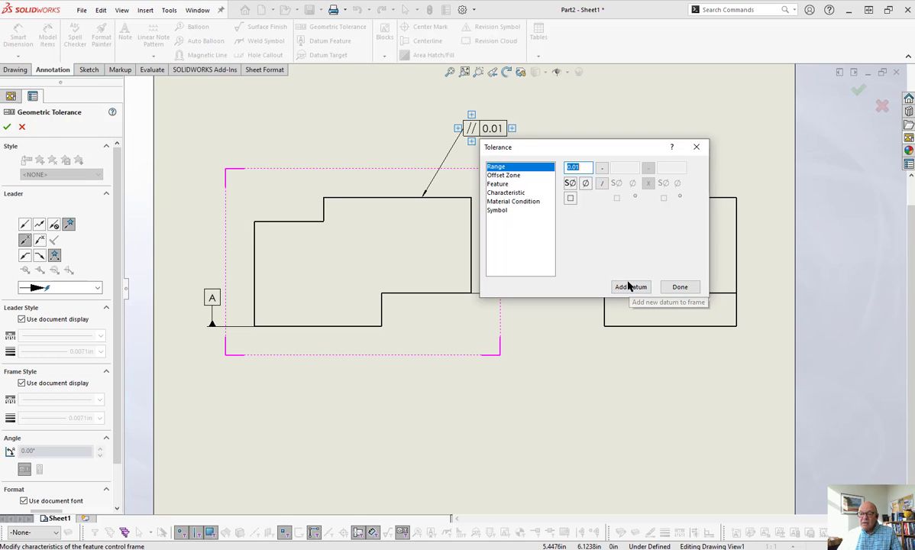
click(633, 288)
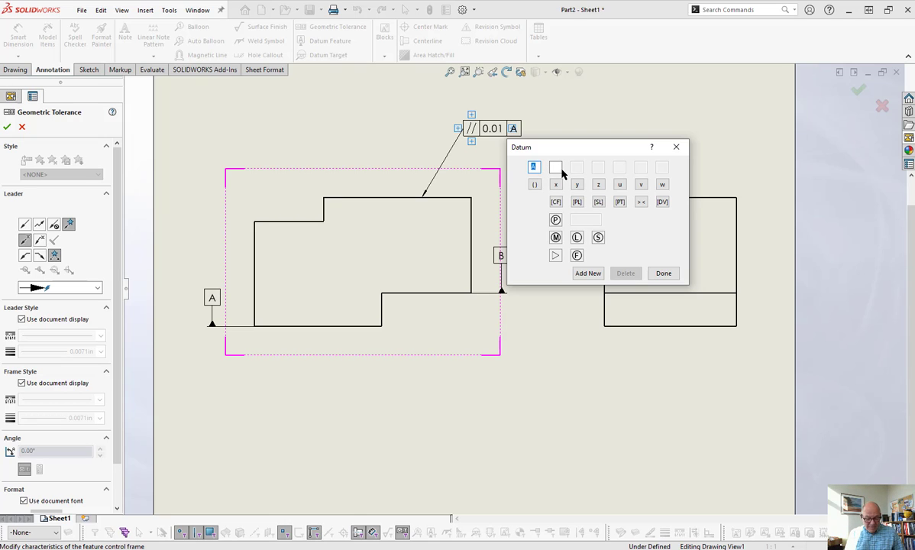
text(a)
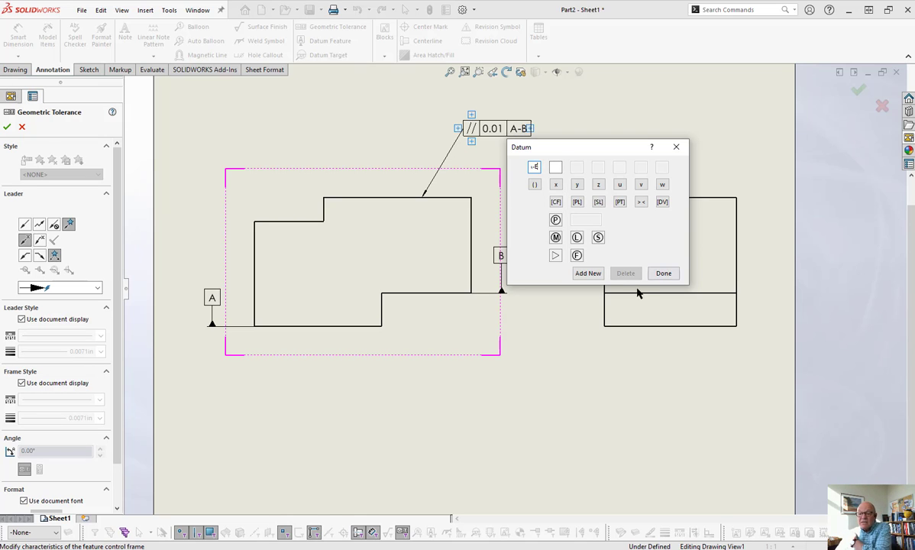
click(665, 273)
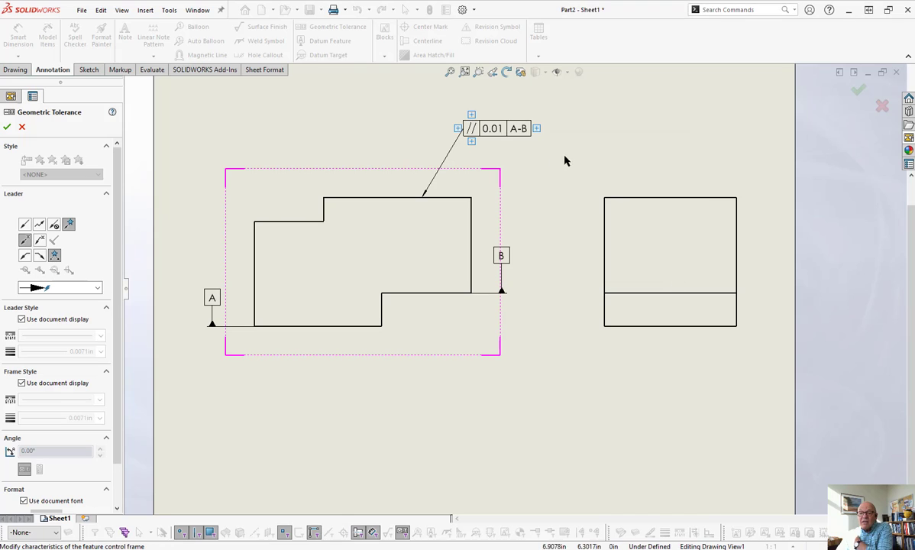
key(Escape)
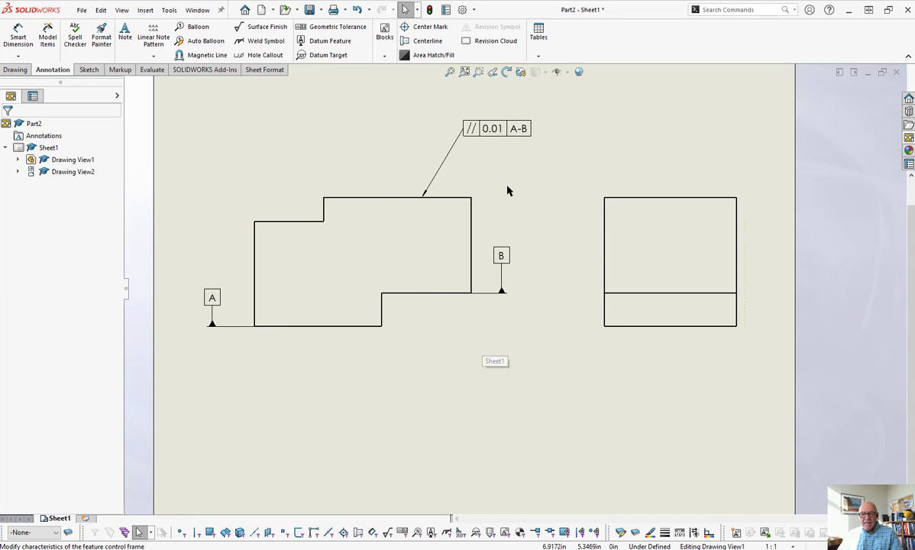
Switch the // 0.01 A-B frame to No Leader
click(473, 135)
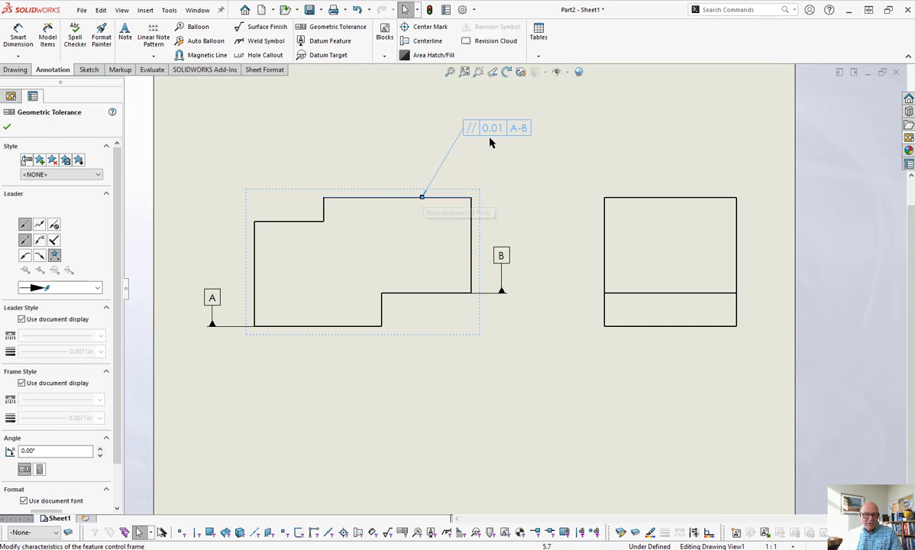
click(54, 224)
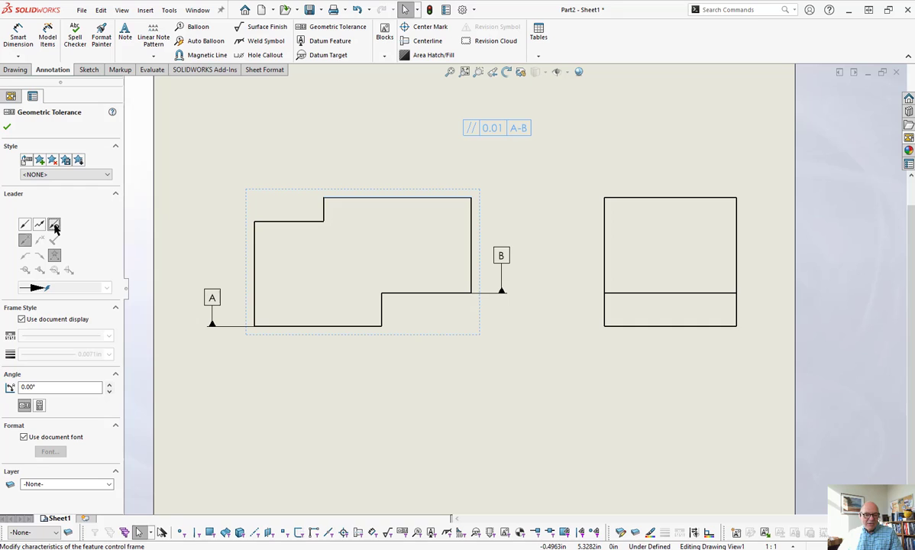
click(564, 148)
Reposition the leaderless frame freely above the stepped part and fit the drawing to the window
mouse_move(488, 143)
mouse_down()
mouse_move(451, 200)
mouse_move(481, 164)
mouse_move(467, 246)
mouse_up()
click(455, 192)
scroll(456, 196, up, 3)
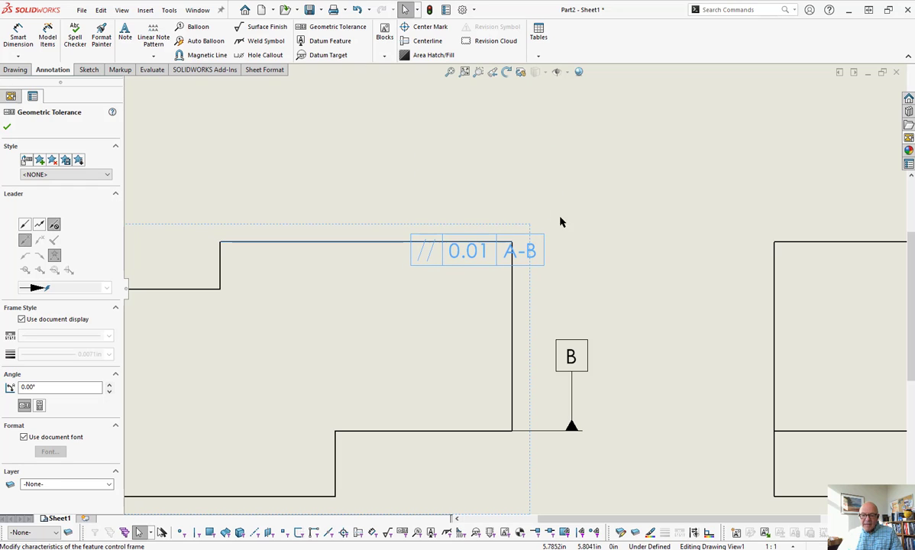
click(578, 221)
drag(523, 248, 608, 177)
click(523, 200)
drag(524, 204, 519, 178)
click(556, 194)
click(519, 158)
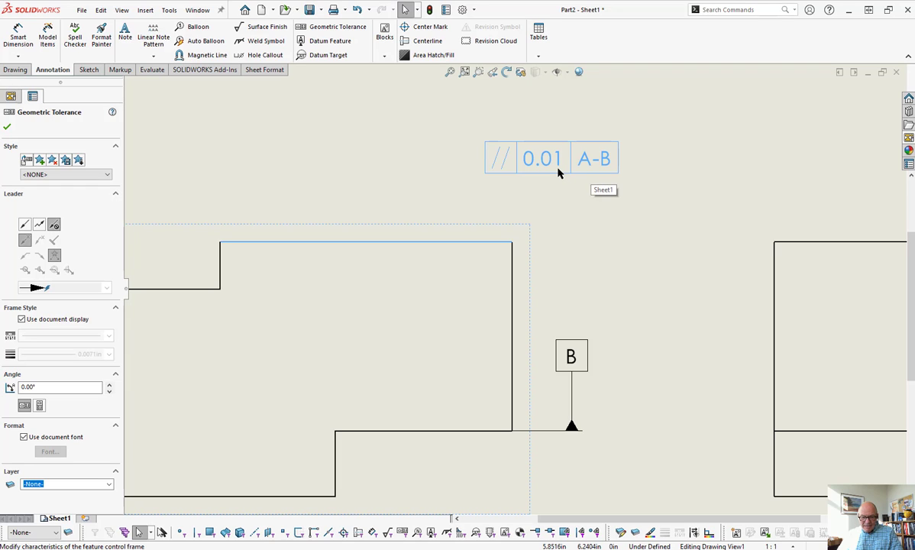
click(556, 197)
drag(498, 169, 527, 120)
click(707, 162)
key(f)
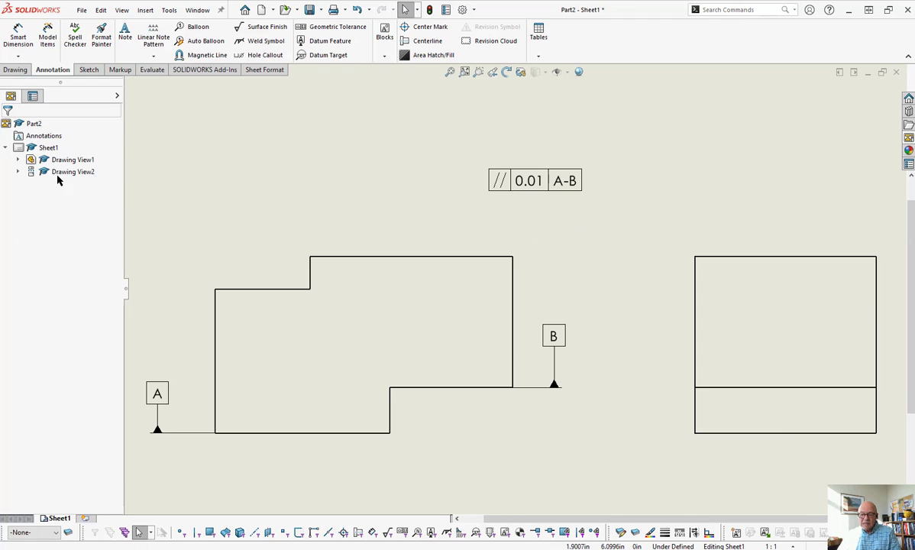
Start a Smart Dimension by picking the lower step's top edge
click(88, 70)
click(17, 34)
click(477, 390)
Complete the 1.64 vertical dimension from the step to the top edge, placed right of the step
click(487, 257)
click(612, 311)
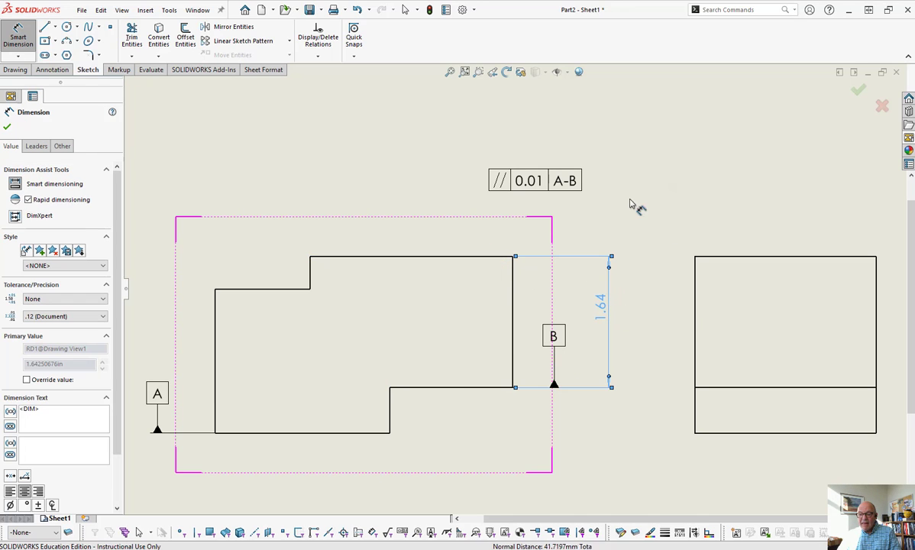
key(Escape)
key(Escape)
Keep the tolerance frame freestanding above the part, then open the system Options
drag(531, 191, 609, 274)
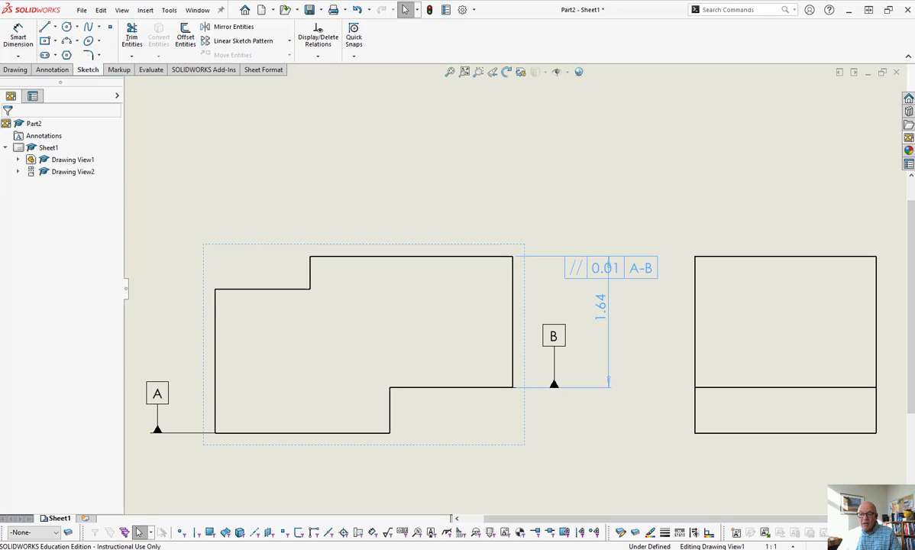
click(657, 145)
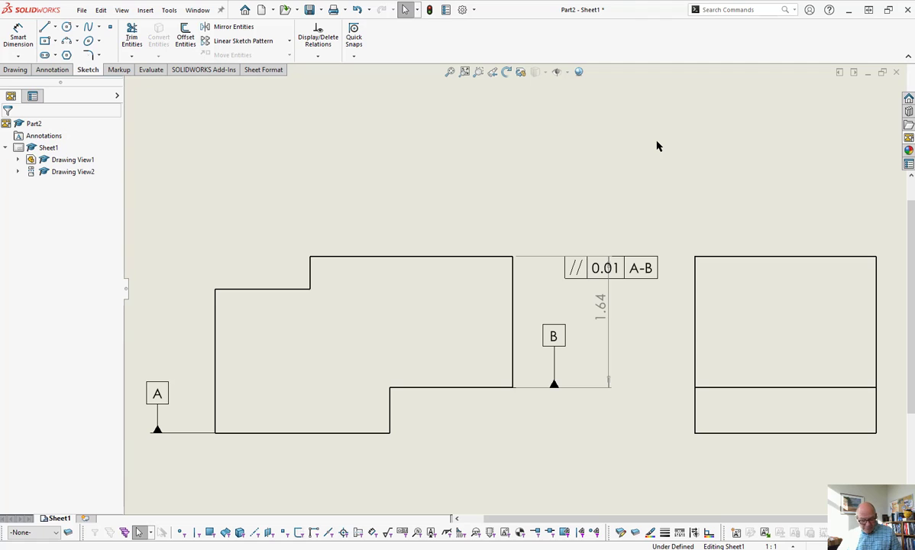
key(ctrl+z)
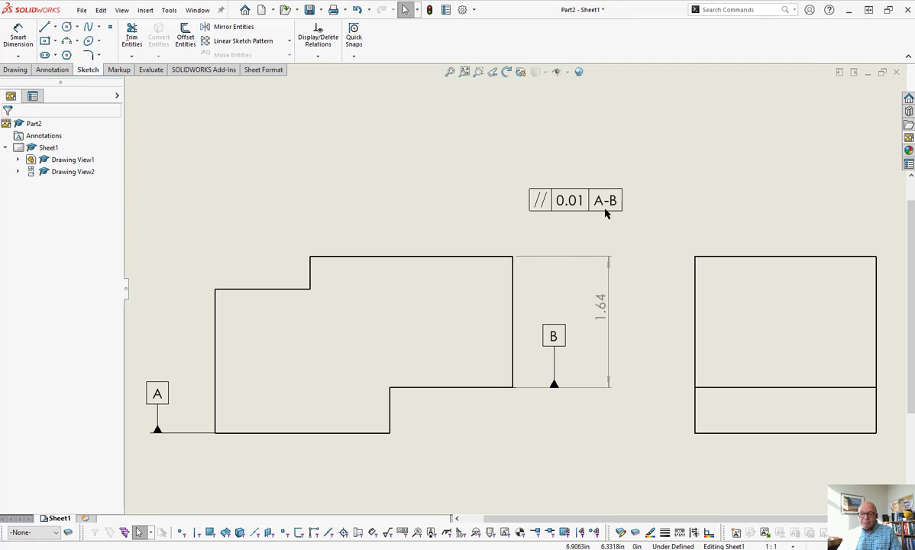
drag(569, 208, 509, 199)
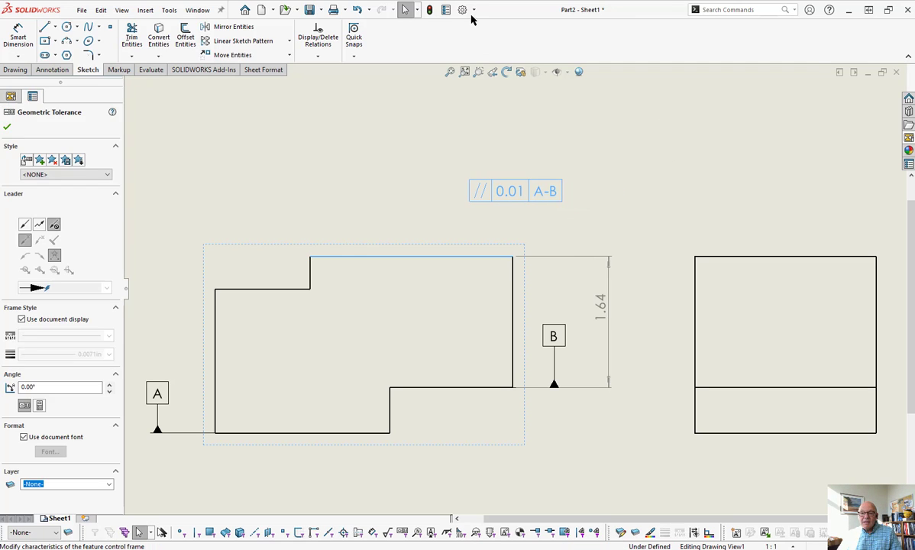
click(475, 10)
click(484, 25)
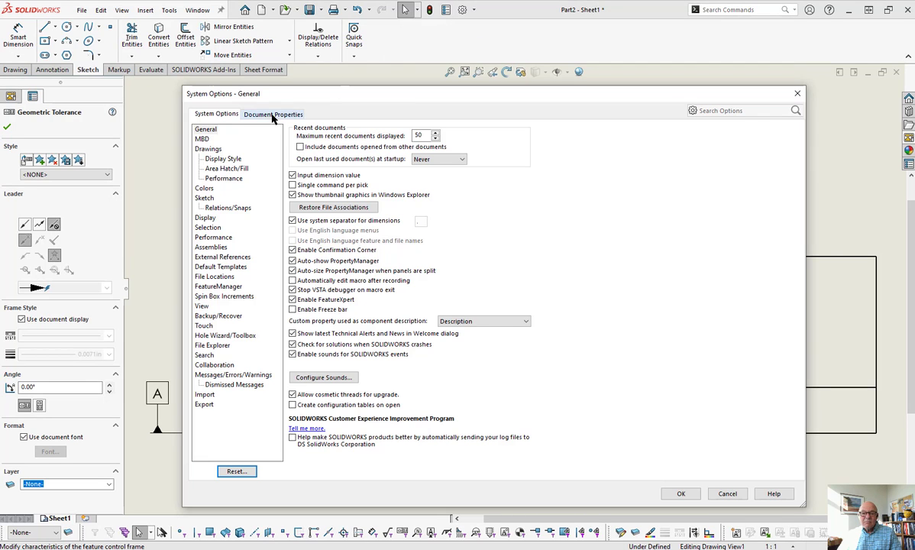
In Document Properties, list the Overall drafting standard choices, ISO being current
click(273, 115)
click(510, 138)
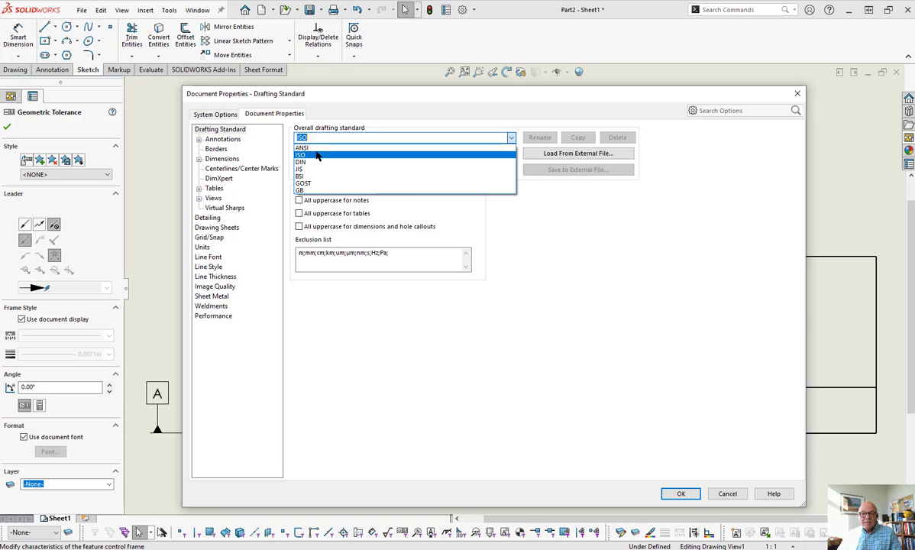